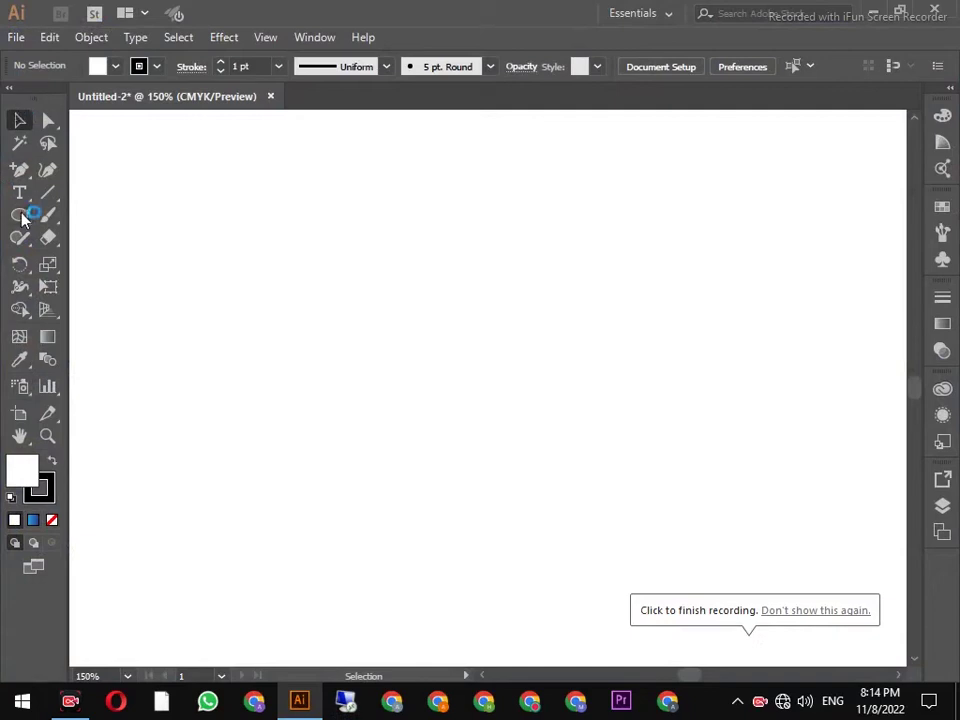
- Draw a circle about 42 mm across with the Ellipse tool
right_click(19, 215)
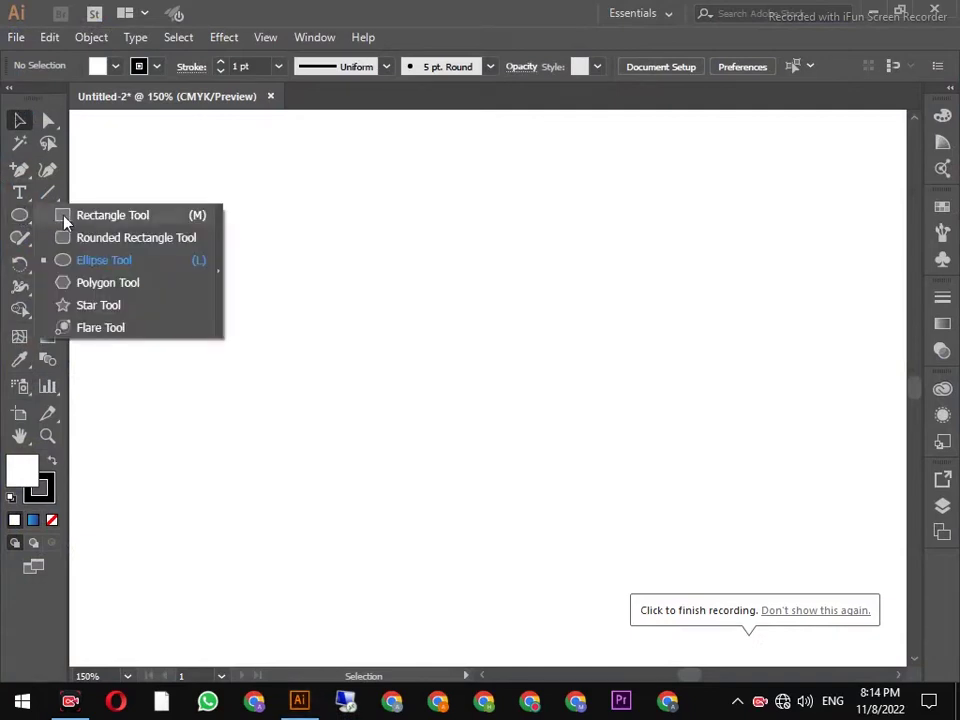
left_click(88, 260)
left_click_drag(359, 224, 551, 444)
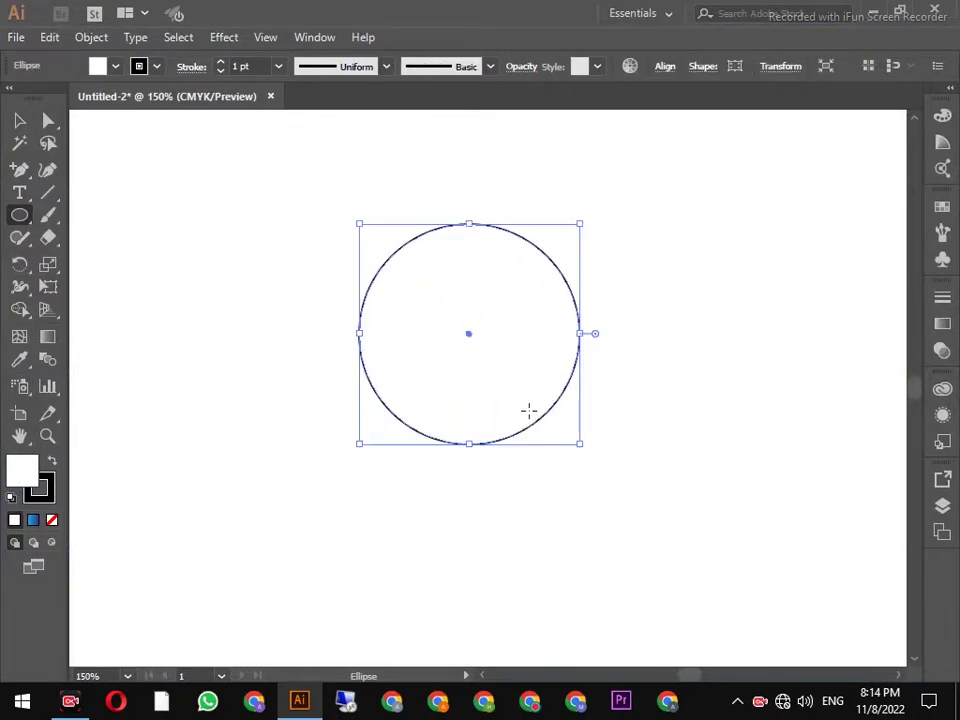
- Paste a copy of the circle in place and shrink it to a 26.11 mm inner circle
left_click(52, 37)
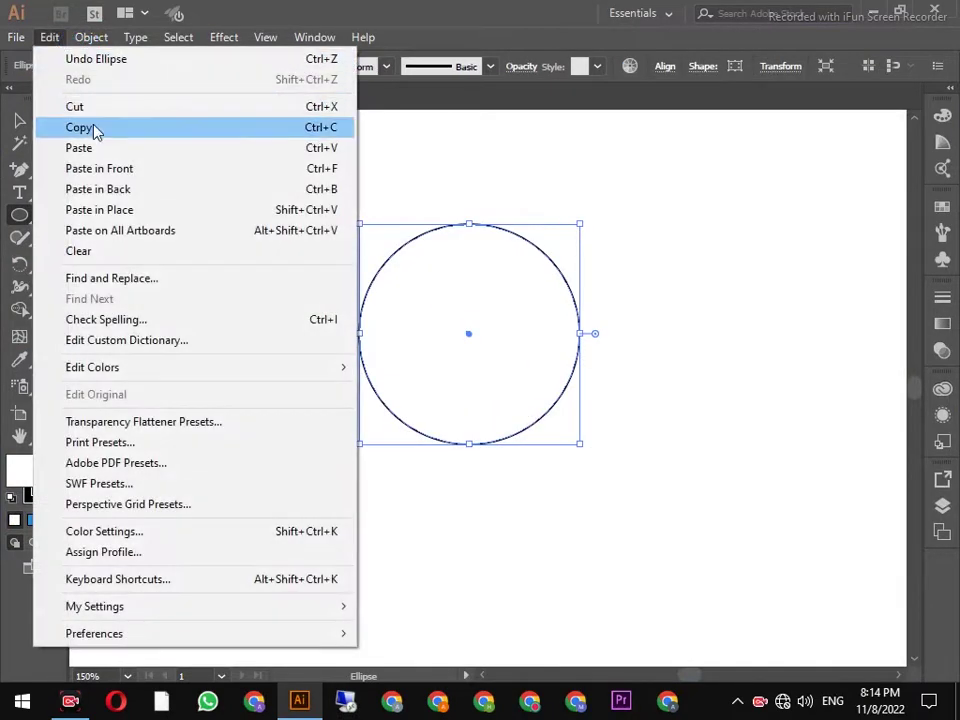
left_click(90, 128)
left_click(49, 37)
left_click(111, 209)
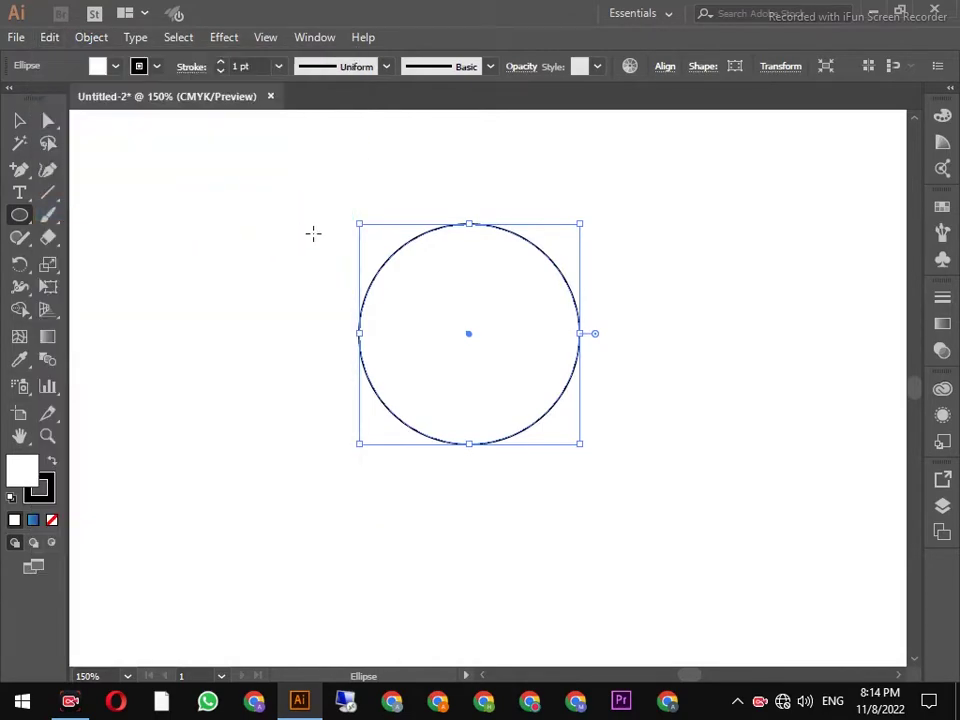
left_click_drag(361, 227, 394, 281)
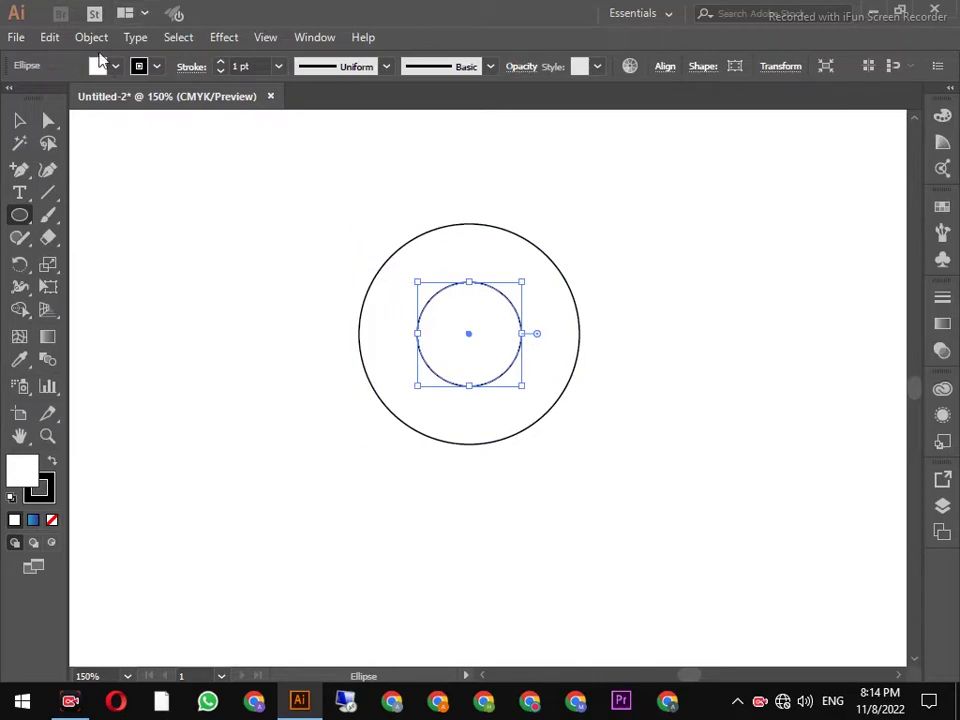
left_click(49, 37)
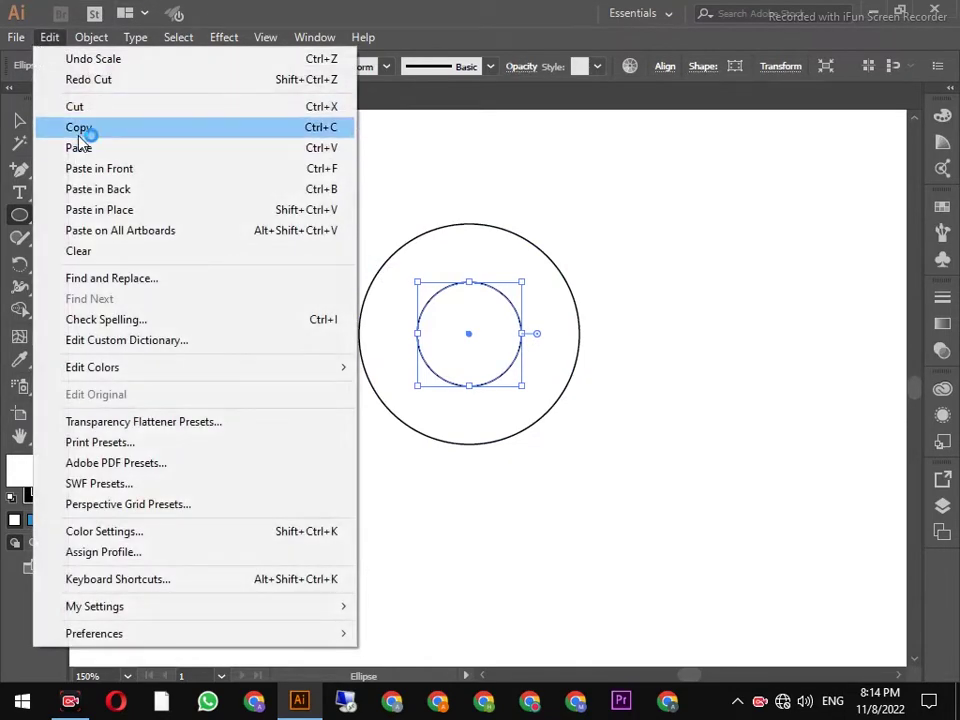
- Paste a copy of the inner circle in place, enlarge it to 40.33 mm toward the upper right, and select all circles
left_click(80, 128)
left_click(52, 40)
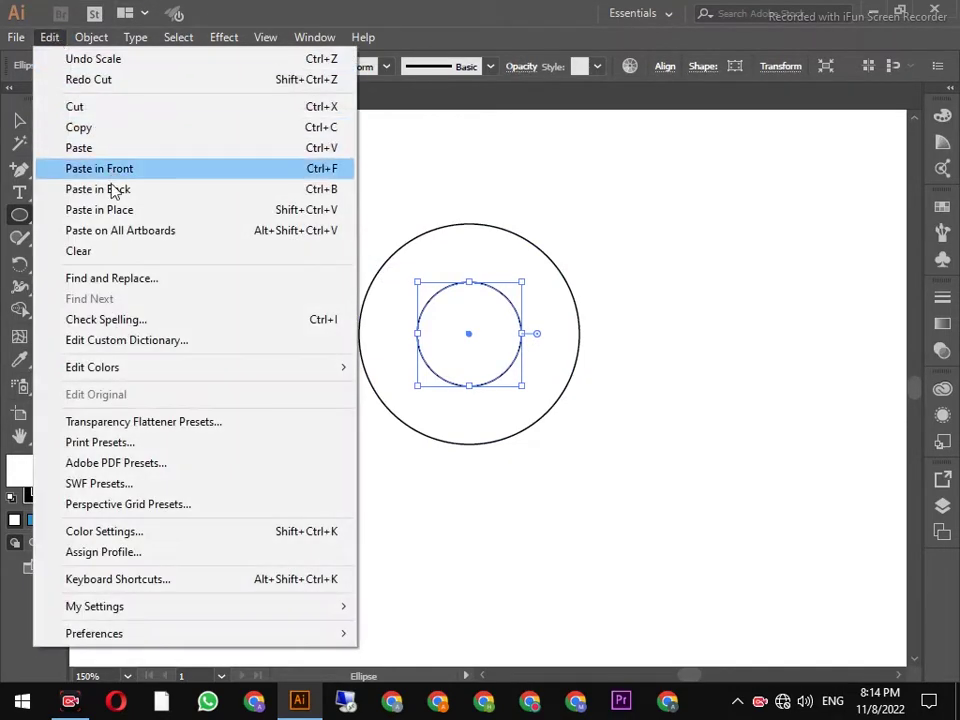
left_click(117, 219)
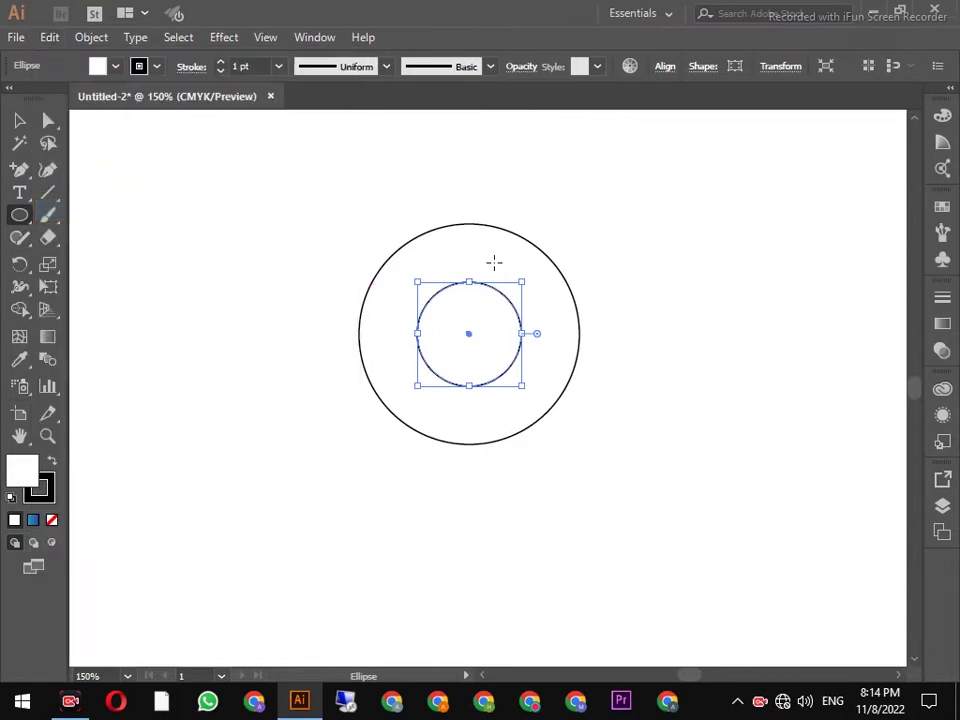
left_click_drag(524, 280, 579, 223)
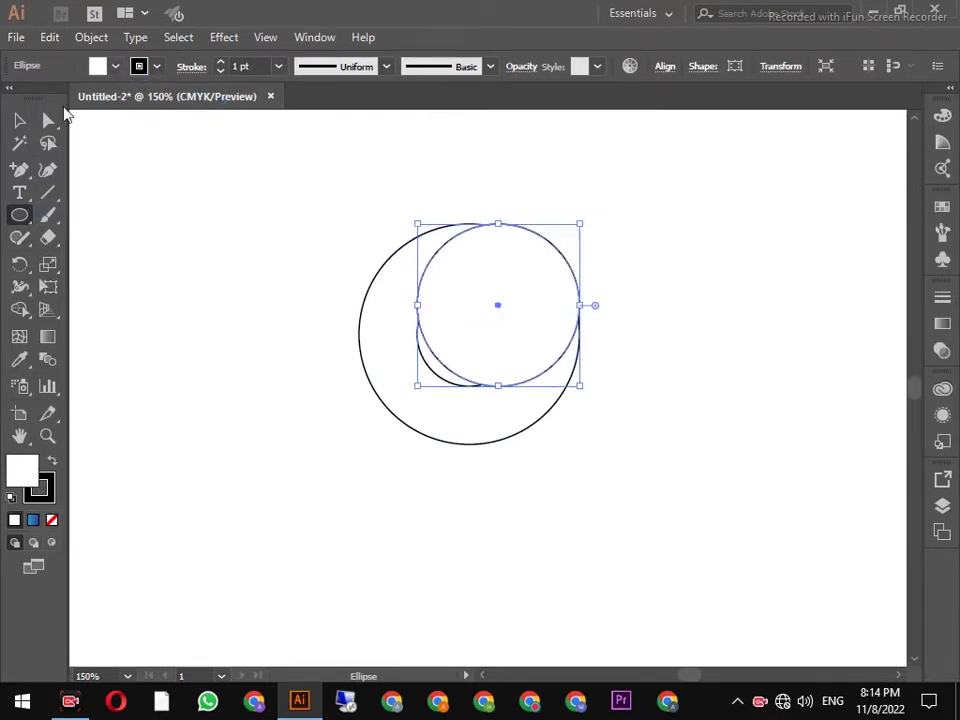
left_click(18, 124)
left_click_drag(258, 161, 585, 455)
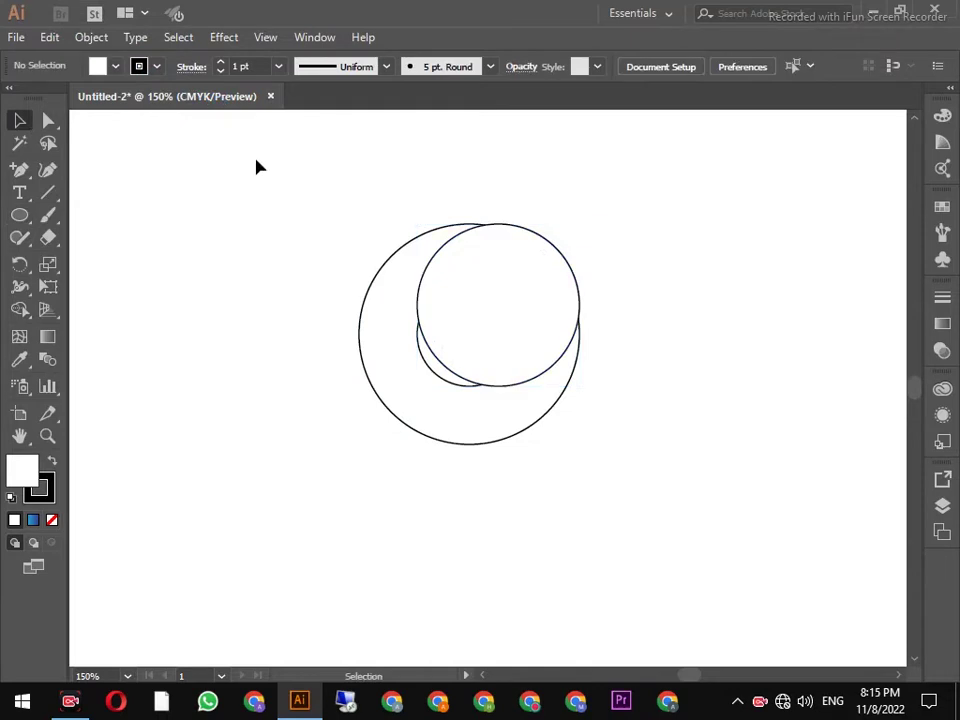
left_click(115, 68)
- Set the fill of all circles to None, then reselect the small inner circle
left_click(14, 97)
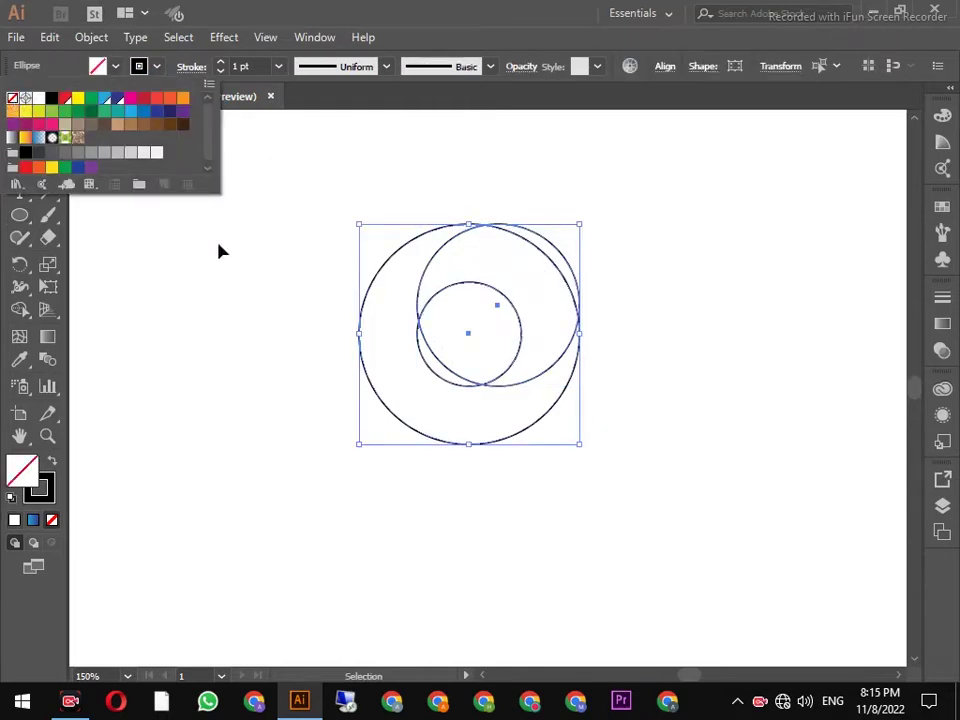
left_click(587, 295)
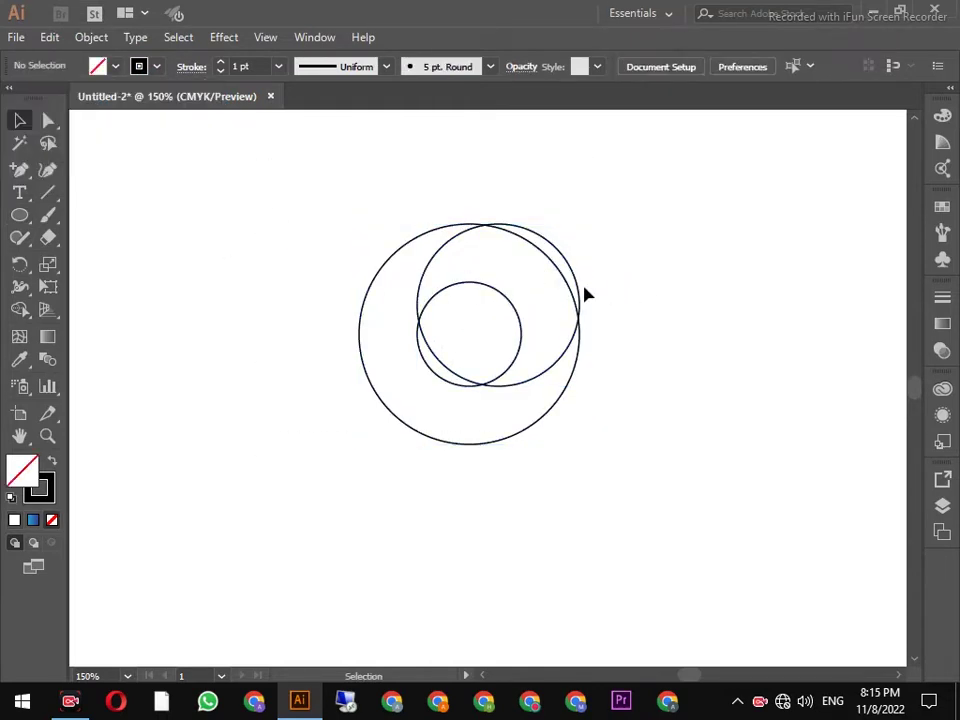
left_click(504, 301)
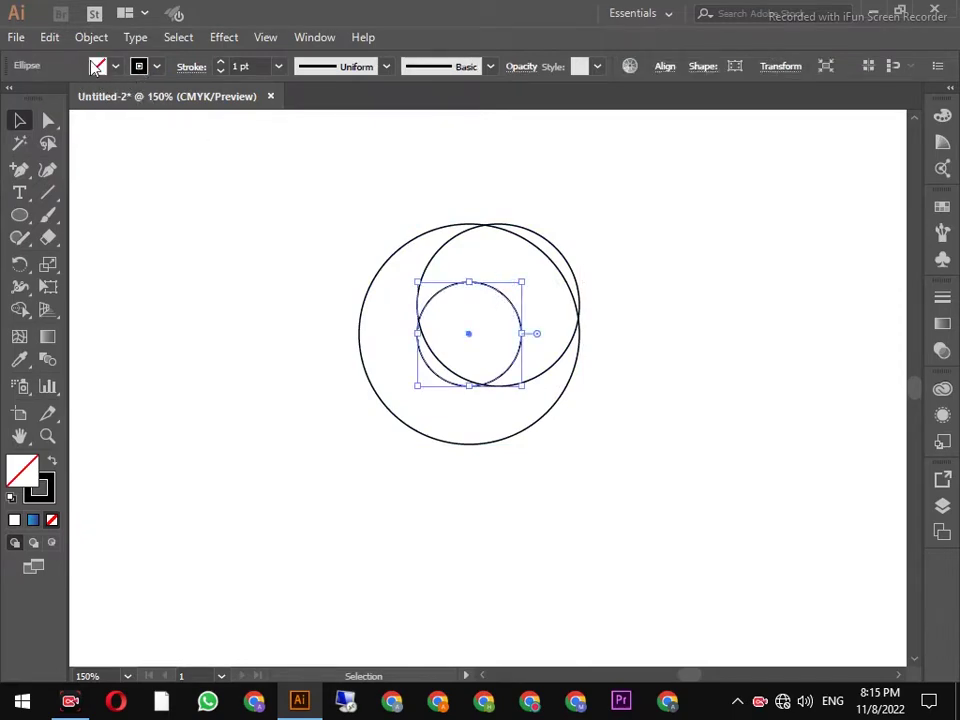
- Paste a copy of the inner circle in place and enlarge it to about 40.69 mm toward the bottom
left_click(48, 37)
left_click(72, 128)
left_click(48, 37)
left_click(120, 210)
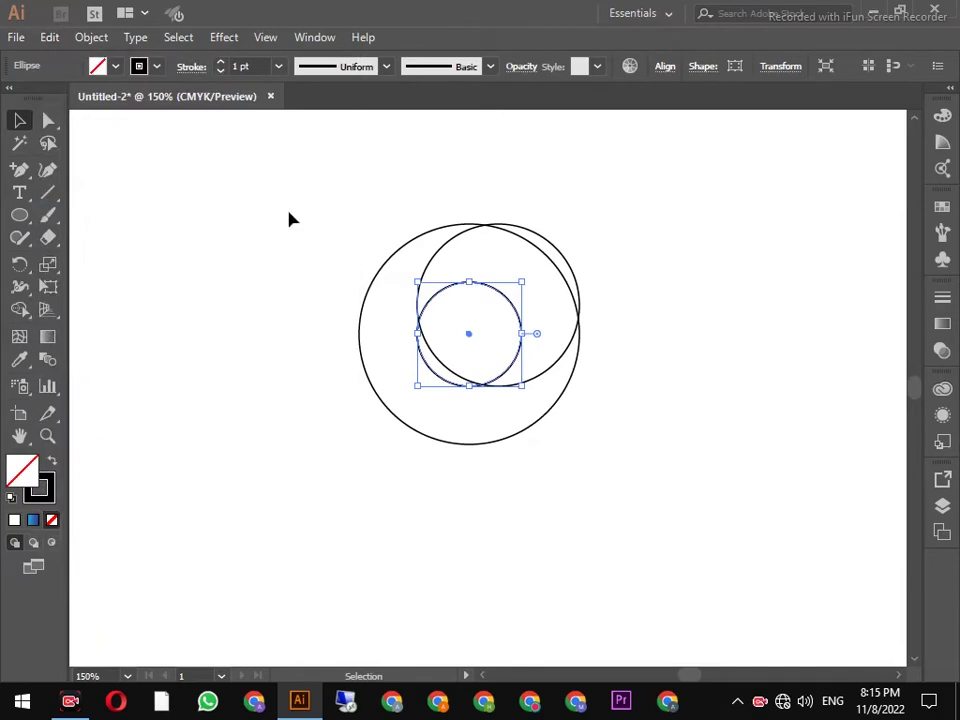
left_click_drag(521, 386, 578, 477)
left_click(683, 351)
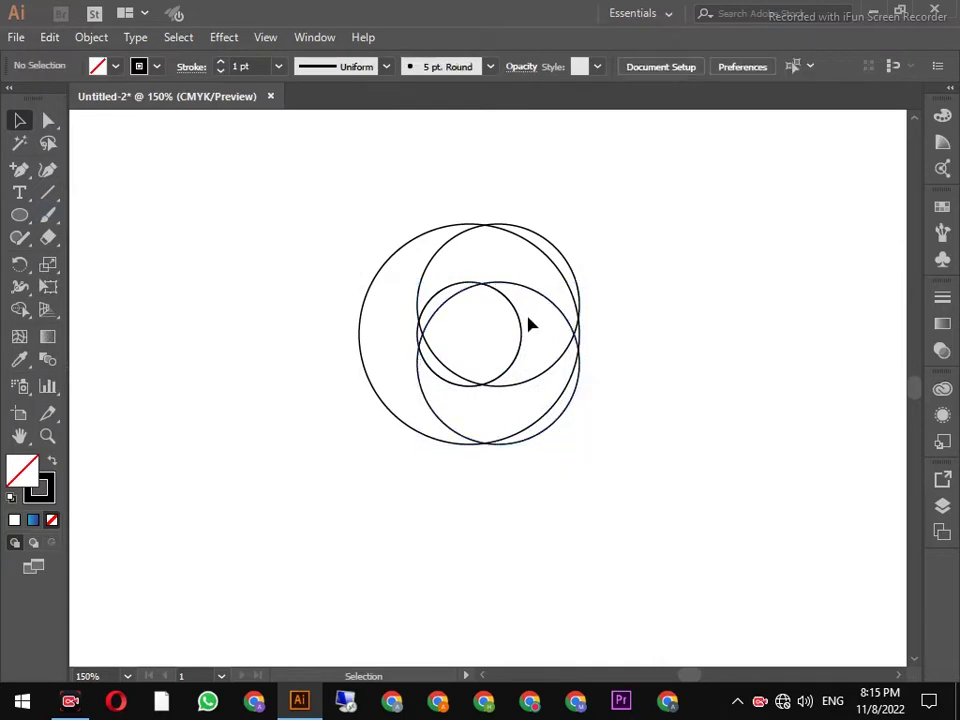
- Select all four circles and align them to the horizontal centre
left_click(524, 334)
left_click(664, 255)
left_click_drag(709, 221, 300, 467)
left_click(666, 68)
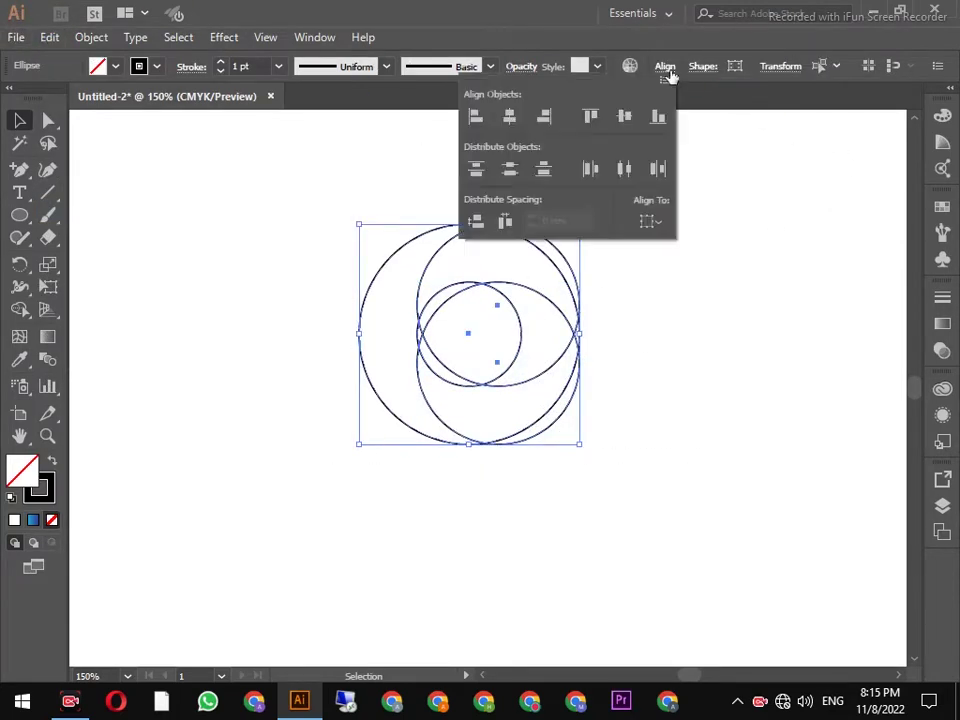
left_click(509, 117)
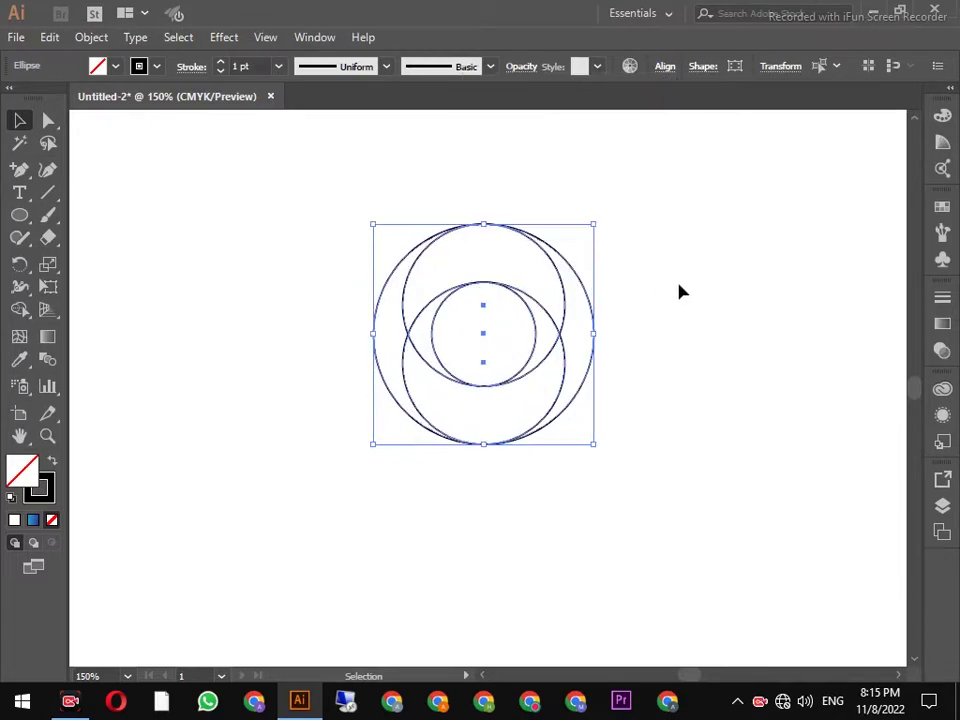
left_click(646, 336)
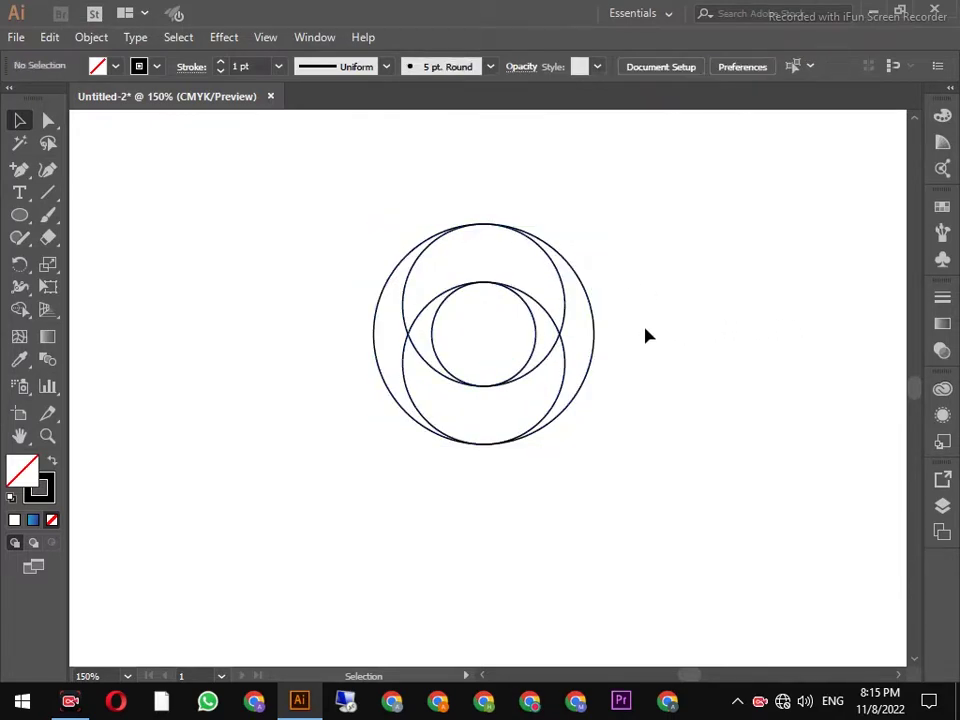
left_click(536, 343)
left_click(50, 37)
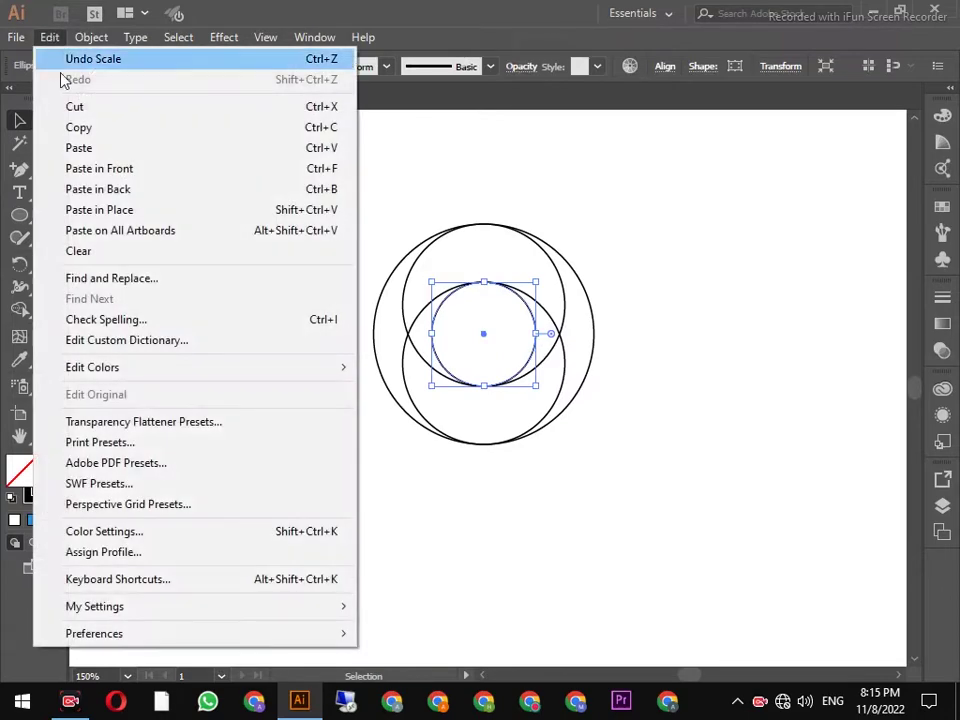
- Paste a fifth copy of the inner circle in place and enlarge it toward the left side
left_click(100, 126)
left_click(47, 40)
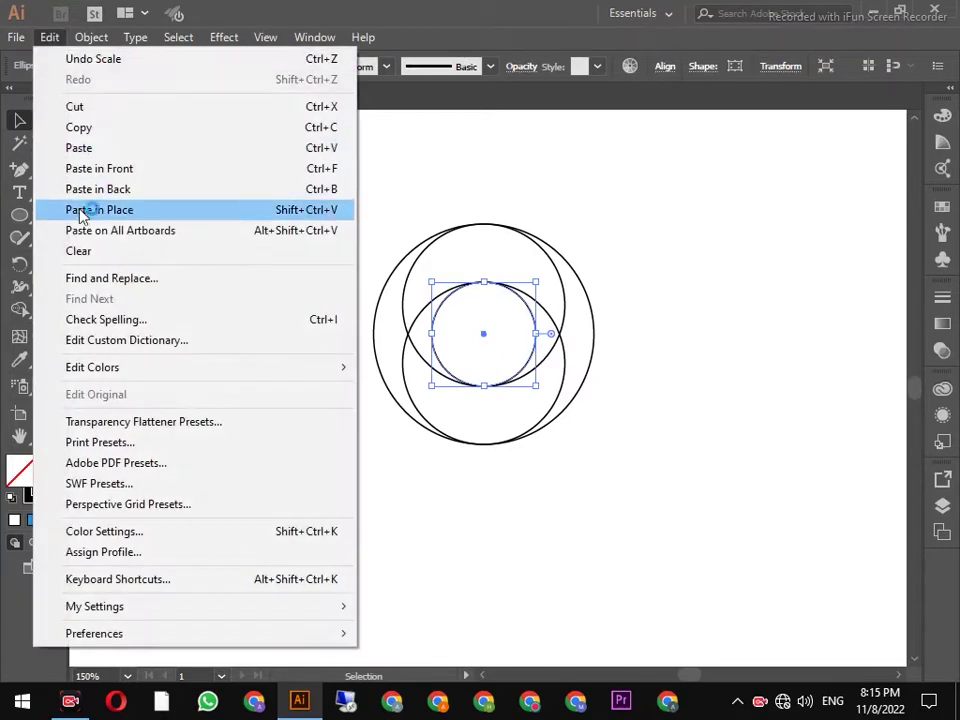
left_click(99, 210)
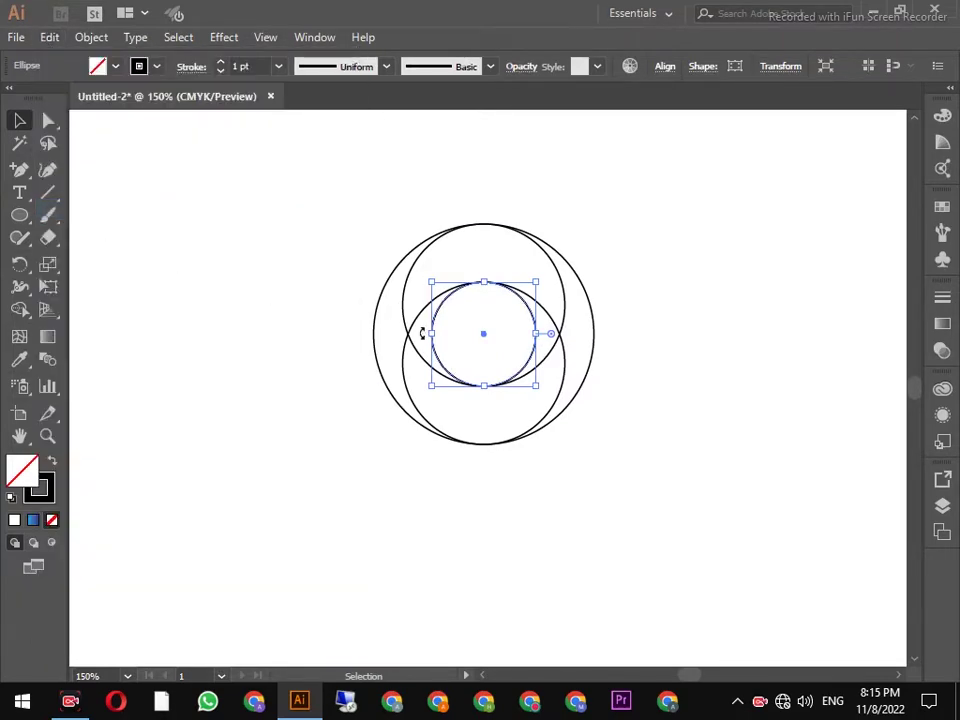
left_click_drag(432, 335, 374, 334)
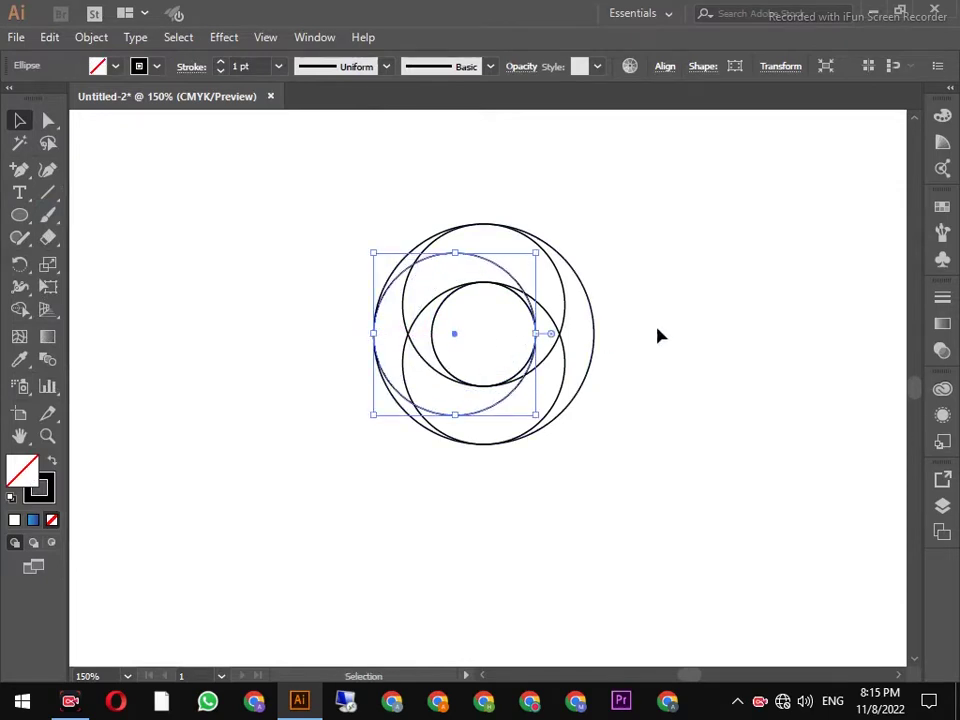
- Scale all five circles down together and move them up and left on the artboard
left_click_drag(692, 205, 336, 474)
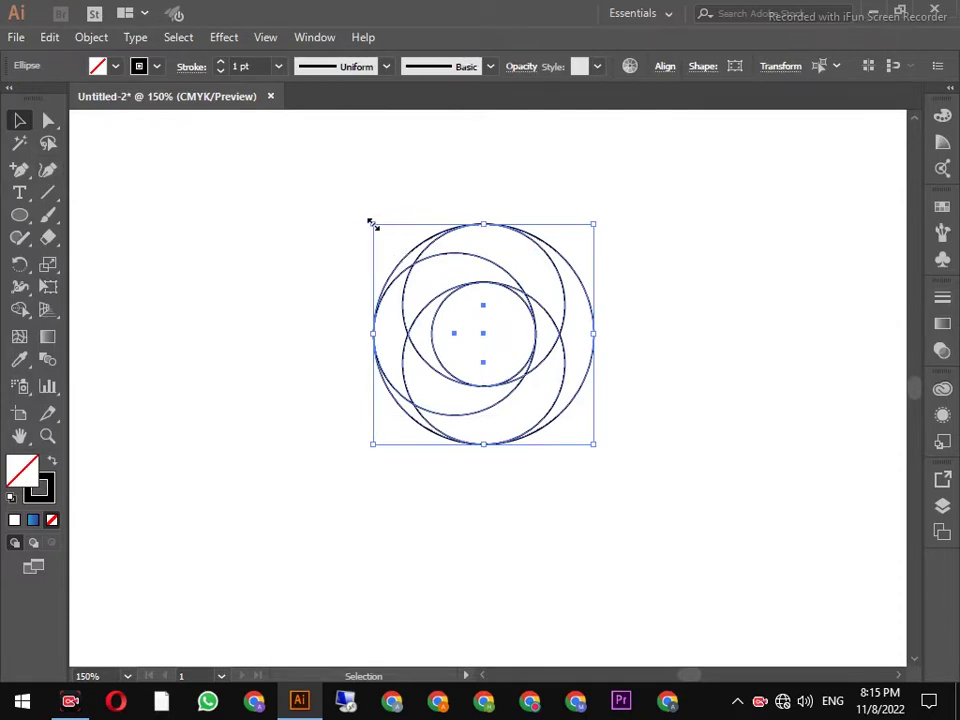
left_click_drag(372, 224, 411, 263)
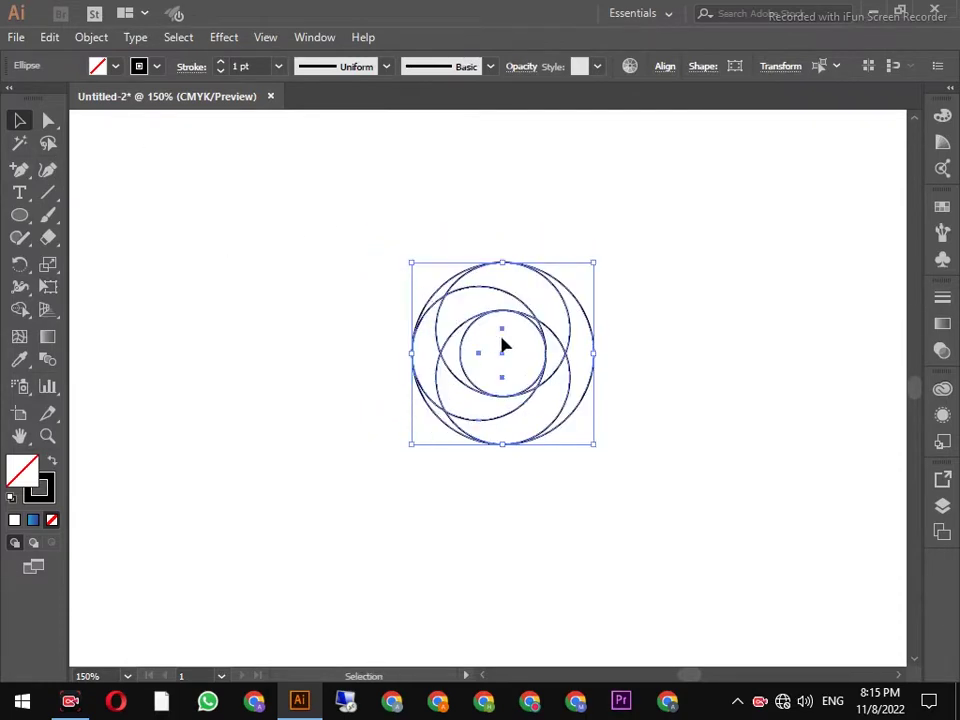
left_click_drag(541, 352, 518, 267)
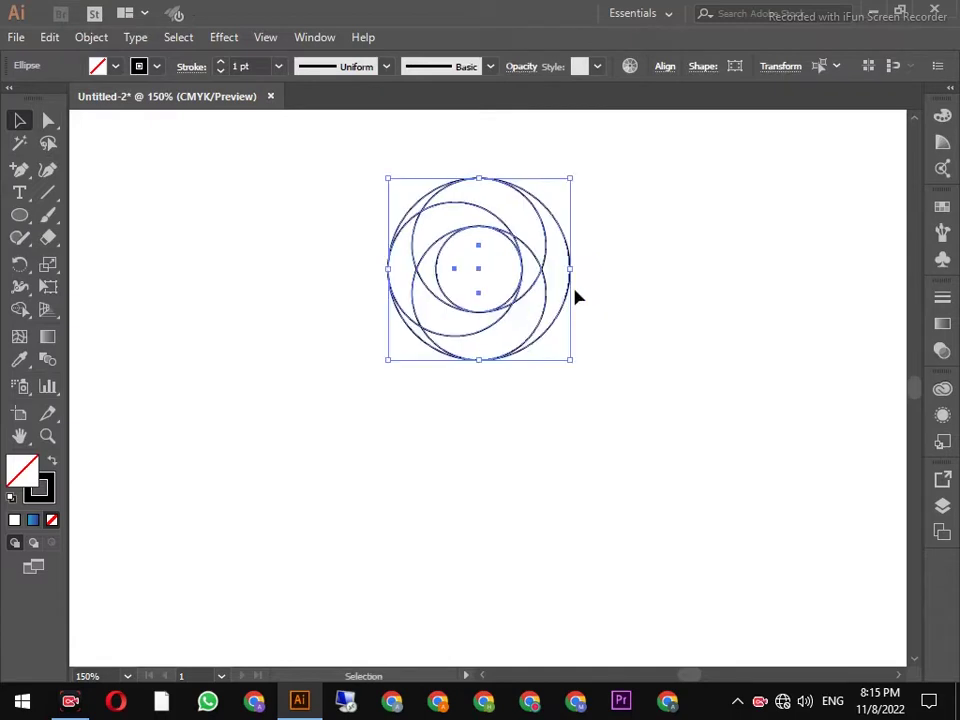
left_click(647, 204)
left_click_drag(561, 221, 364, 368)
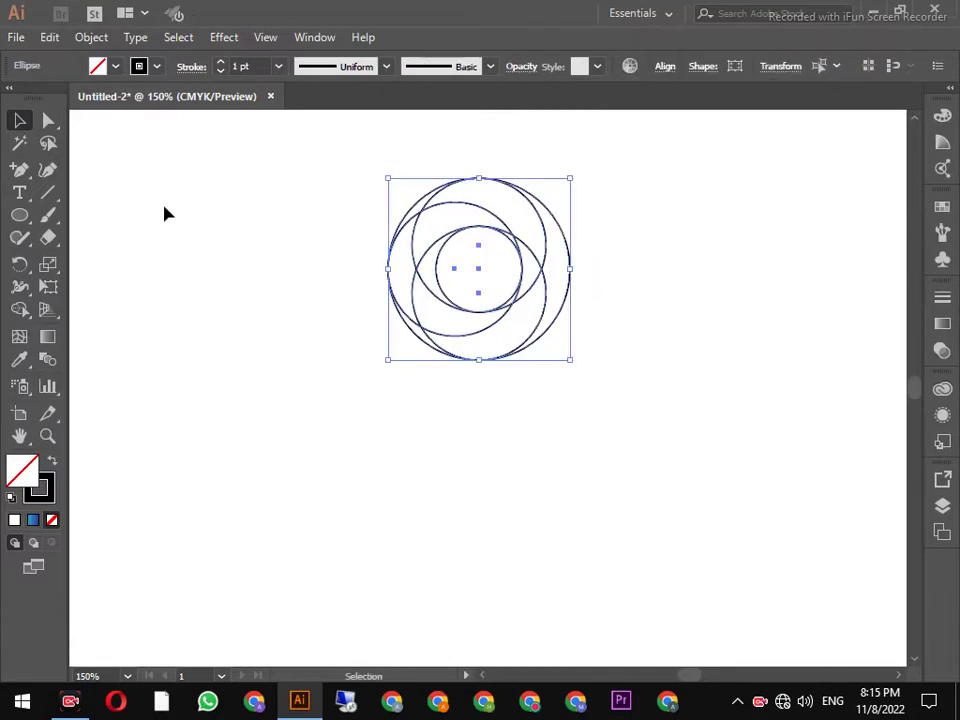
left_click(19, 309)
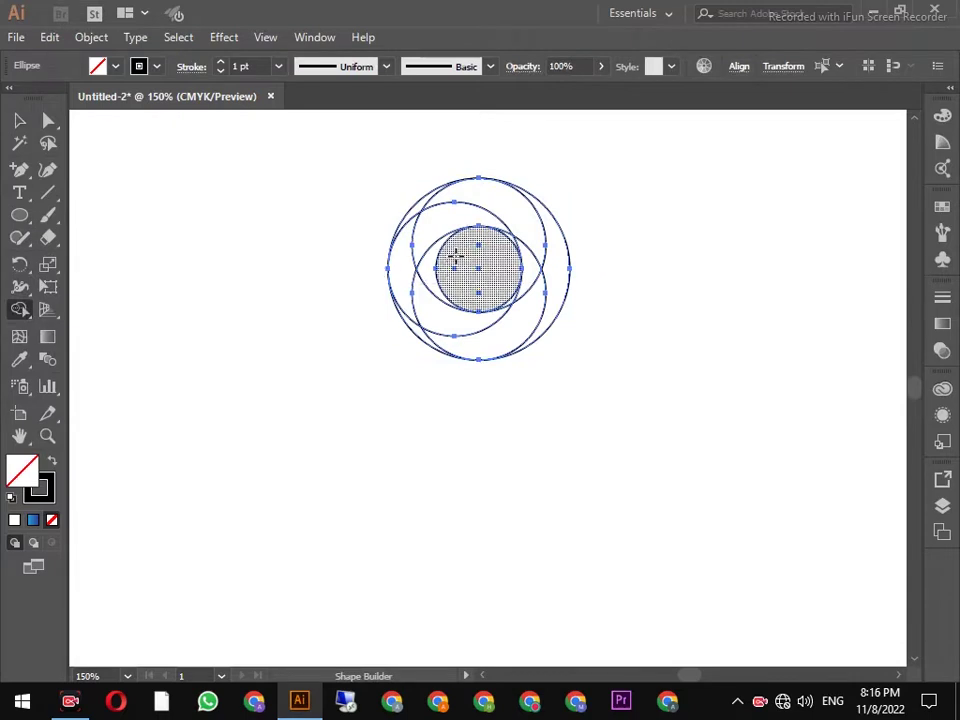
- Merge the upper and left crescent regions into one curved swirl band with Shape Builder
scroll(458, 252, "up", 1)
scroll(456, 230, "up", 1)
left_click_drag(439, 251, 382, 372)
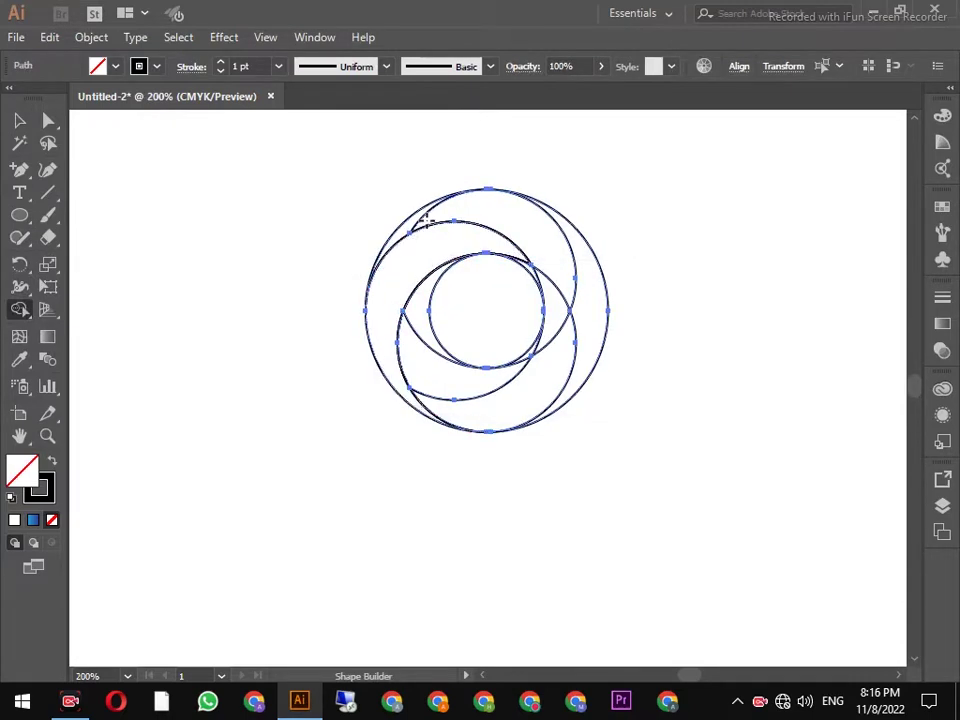
mouse_move(420, 220)
left_mouse_down()
mouse_move(518, 222)
mouse_move(562, 348)
left_mouse_up()
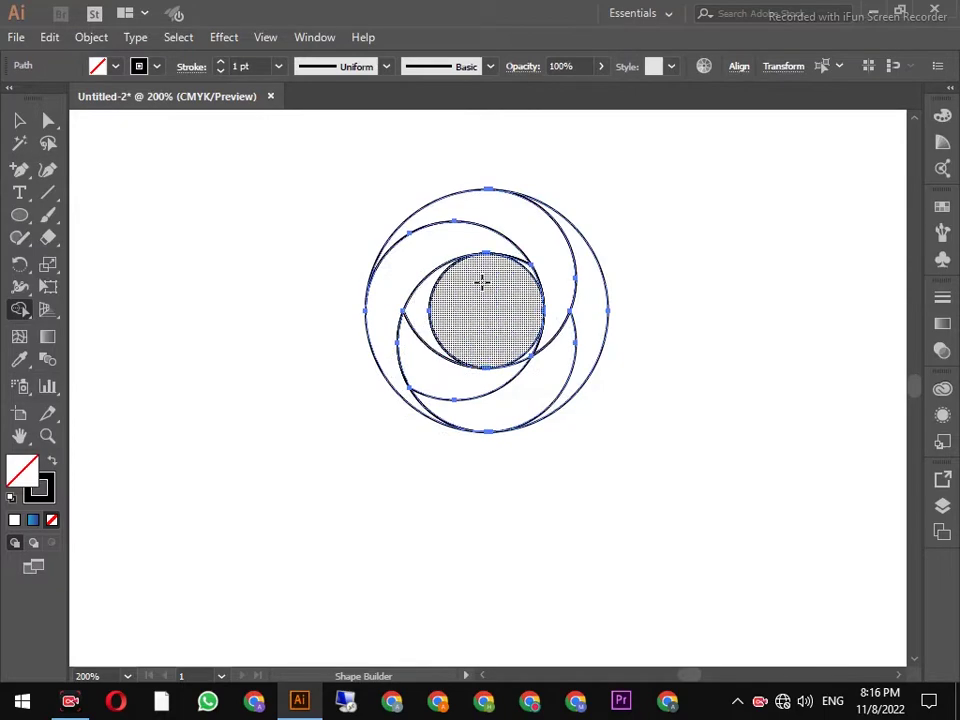
scroll(551, 283, "up", 2)
scroll(480, 230, "up", 1)
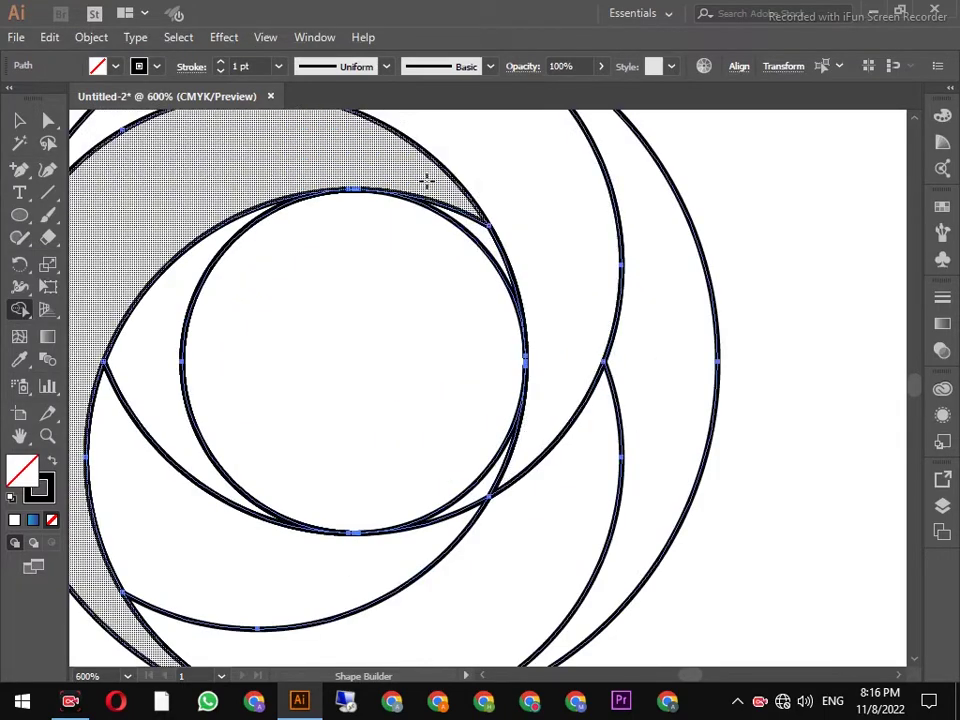
left_click(470, 215)
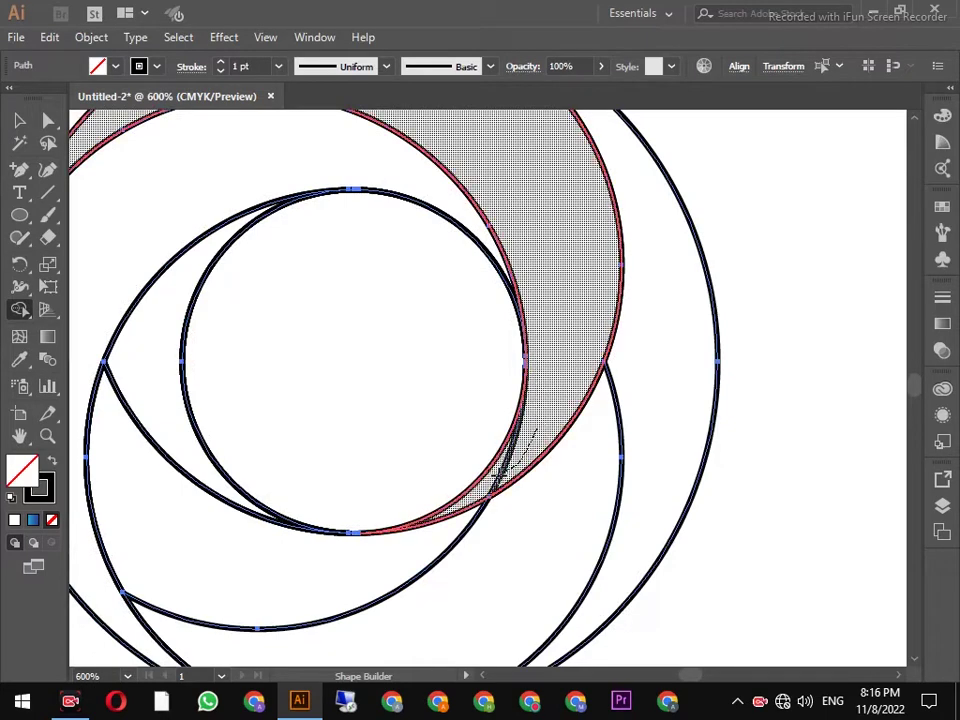
scroll(561, 363, "down", 1)
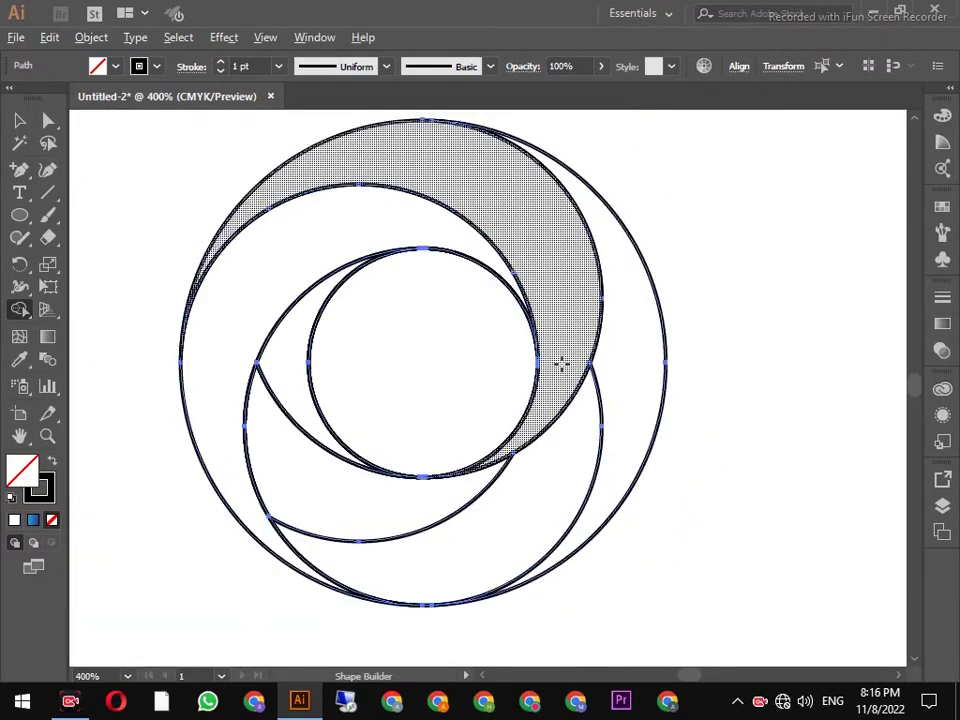
scroll(561, 363, "down", 1)
left_click(19, 120)
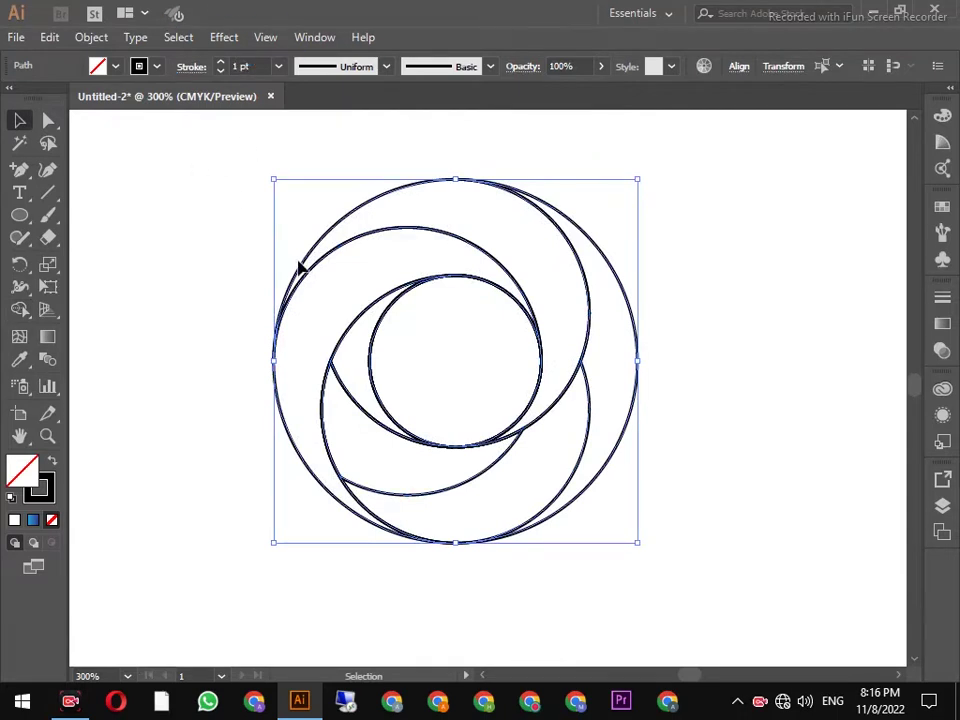
scroll(300, 267, "down", 2)
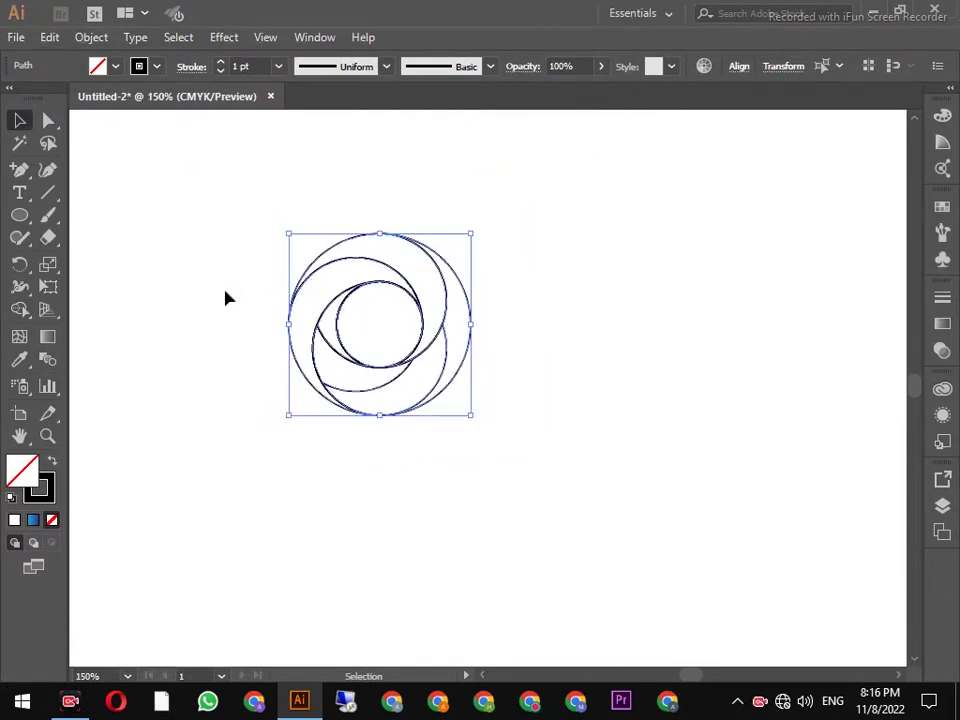
key("a")
scroll(227, 298, "down", 3)
key("v")
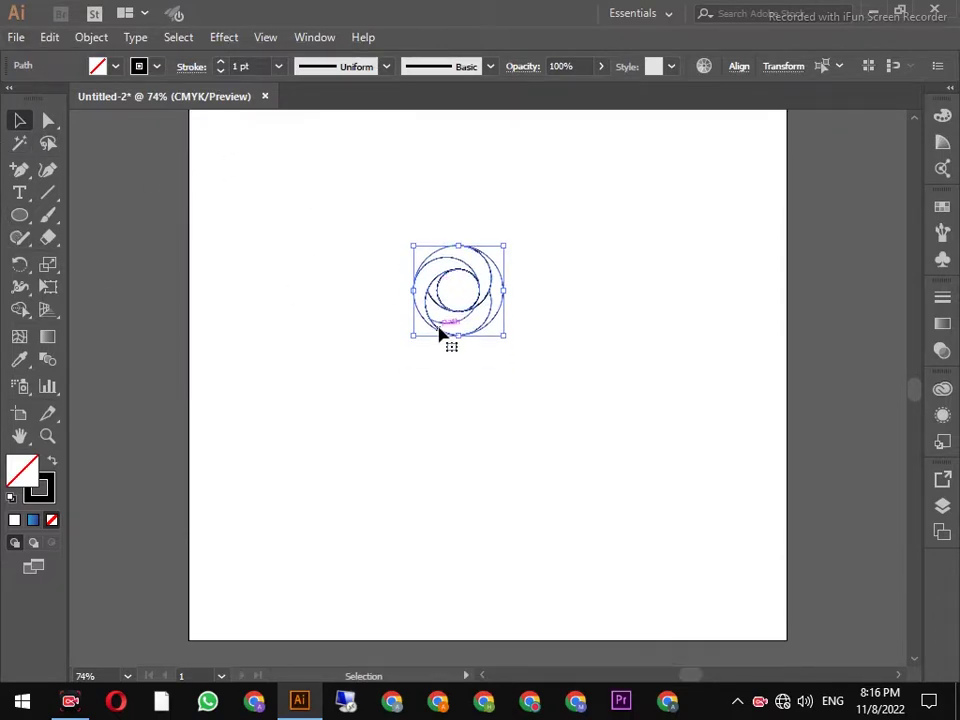
scroll(430, 322, "up", 1)
scroll(430, 322, "up", 1)
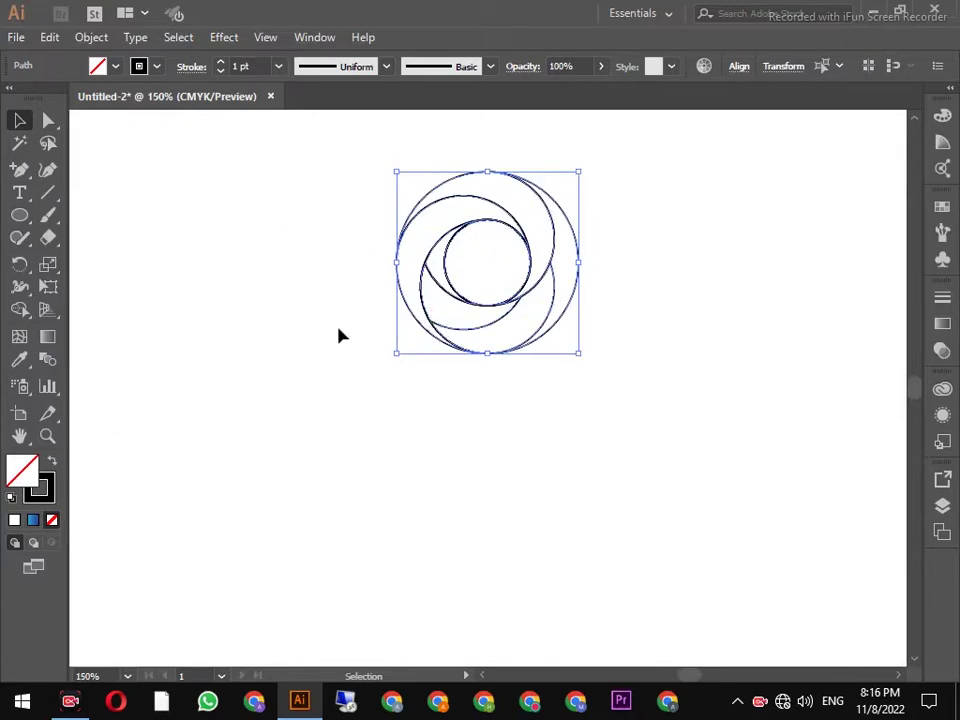
left_click(231, 167)
- Duplicate the swirl circles straight down below the originals
left_click_drag(236, 154, 634, 394)
left_click_drag(502, 256, 502, 424)
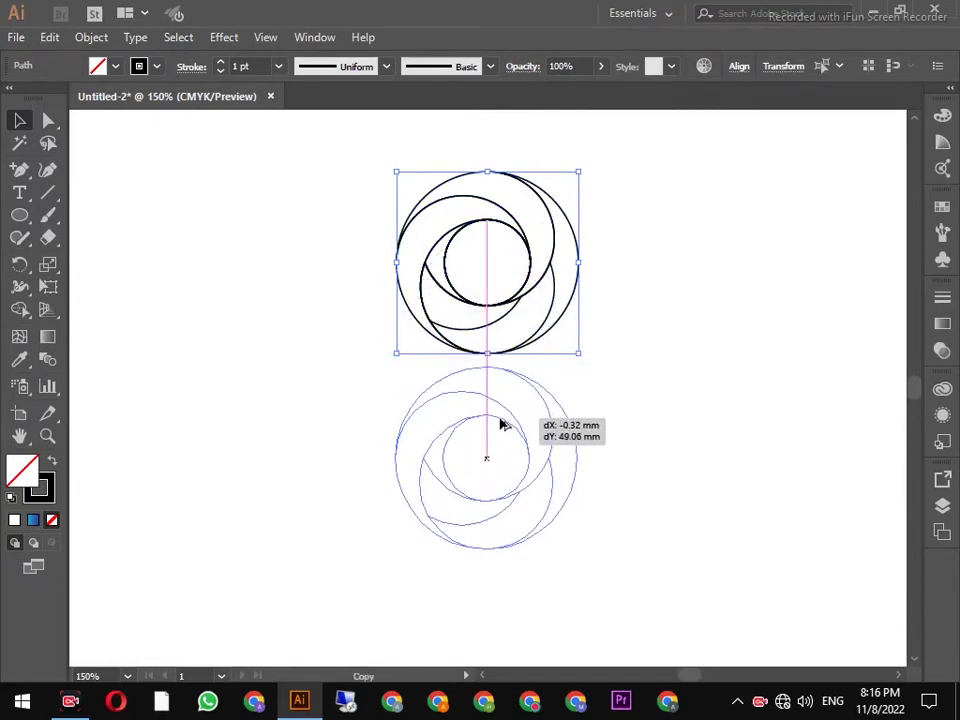
key("shift")
left_click_drag(503, 425, 498, 430)
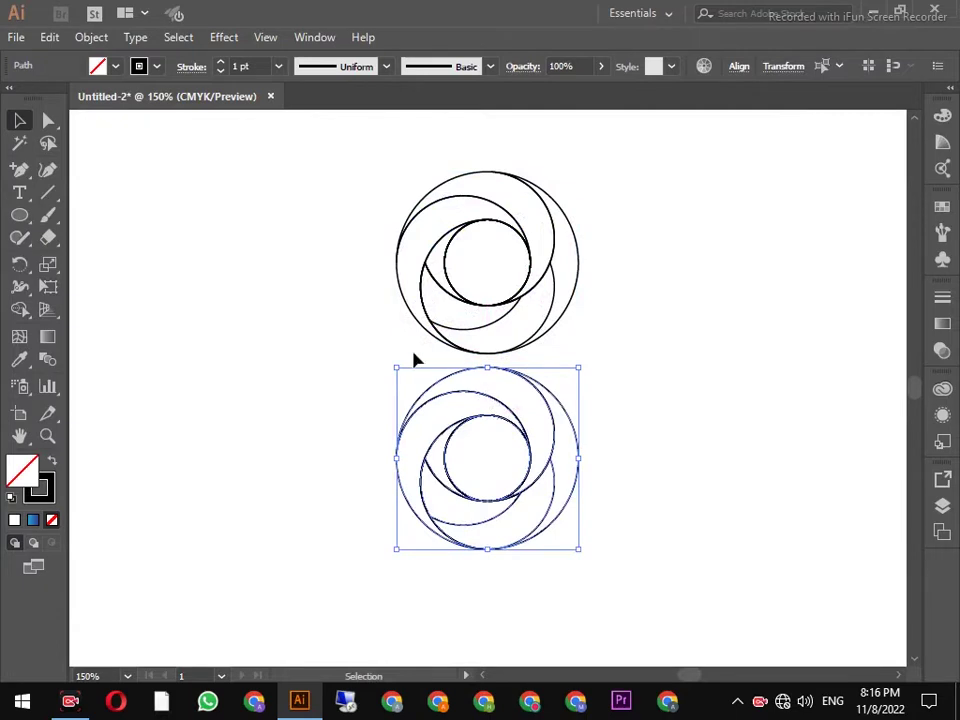
- Rotate the lower copy 180° and move it up toward the original group
left_click_drag(395, 357, 566, 523)
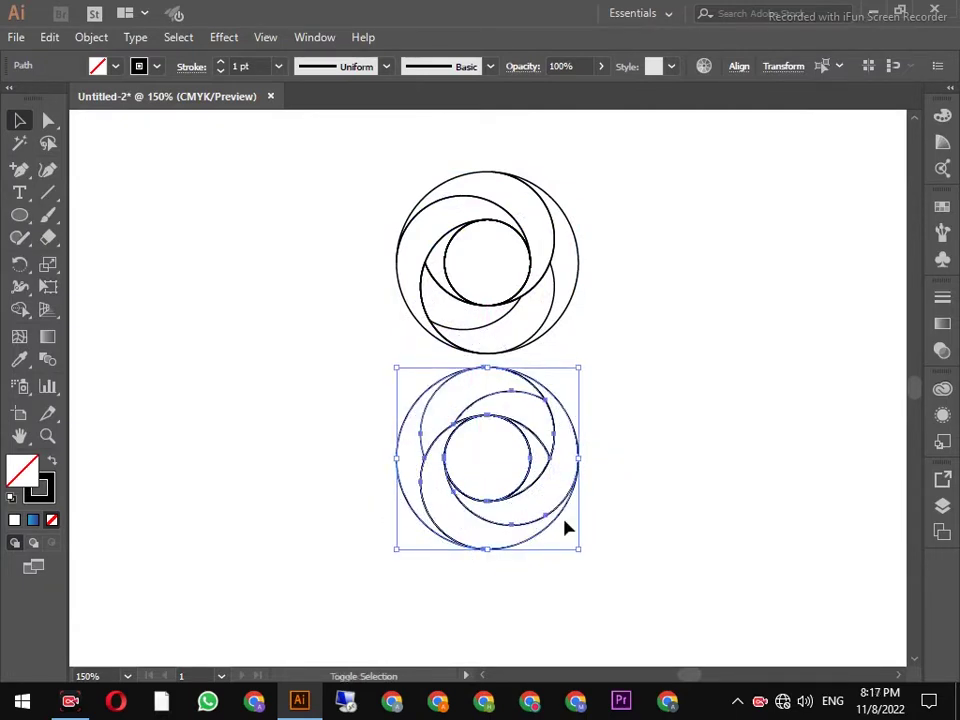
left_click(676, 358)
left_click_drag(615, 380, 467, 512)
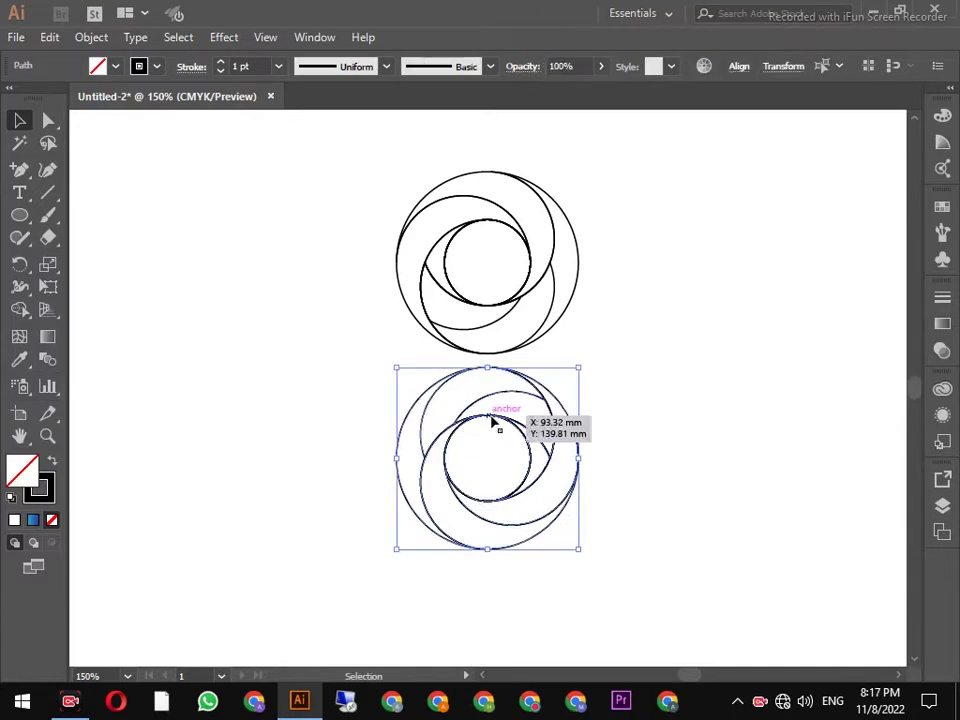
left_click_drag(493, 421, 493, 360)
- Merge the right crescent, crossing band and notch triangles into one S-shaped band with Shape Builder
left_click_drag(707, 199, 335, 502)
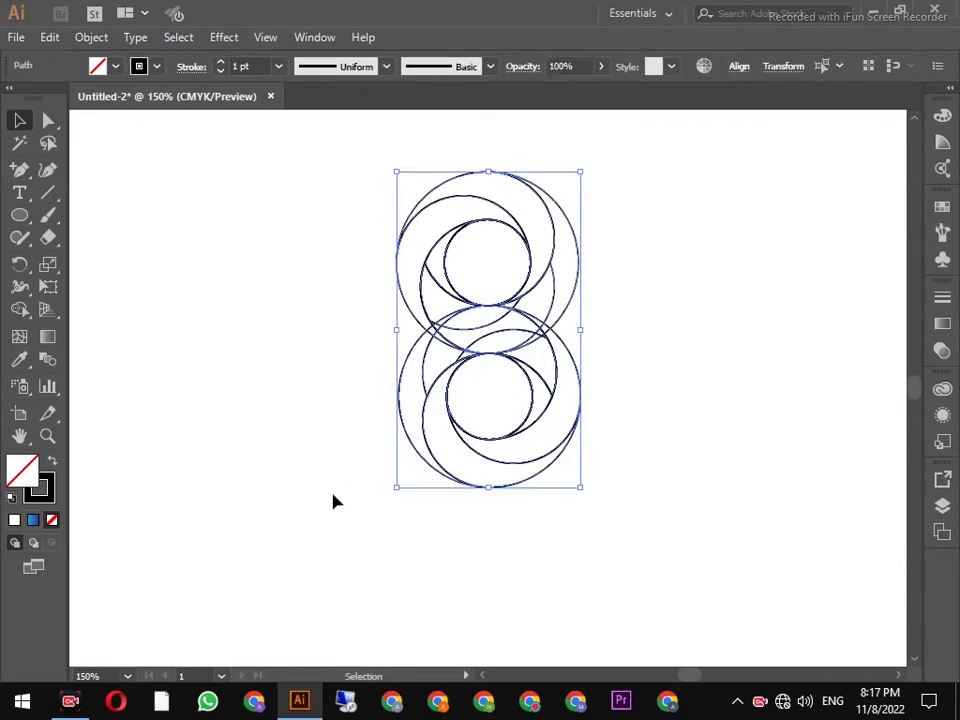
left_click(20, 313)
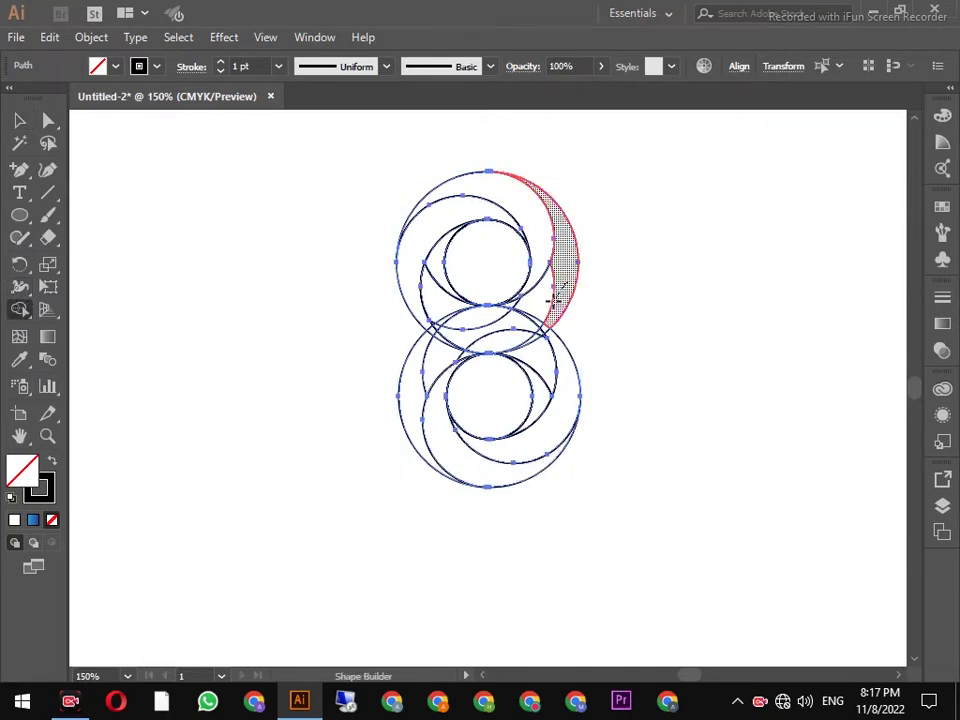
mouse_move(557, 297)
left_mouse_down()
mouse_move(432, 357)
mouse_move(428, 385)
left_mouse_up()
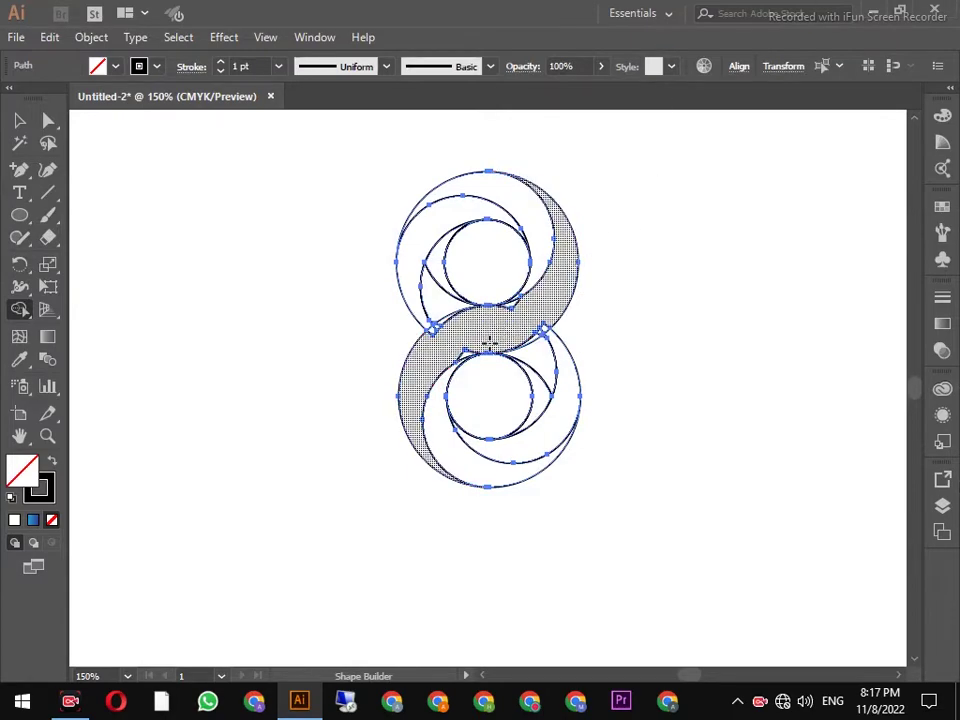
scroll(489, 343, "up", 3)
scroll(484, 343, "up", 1)
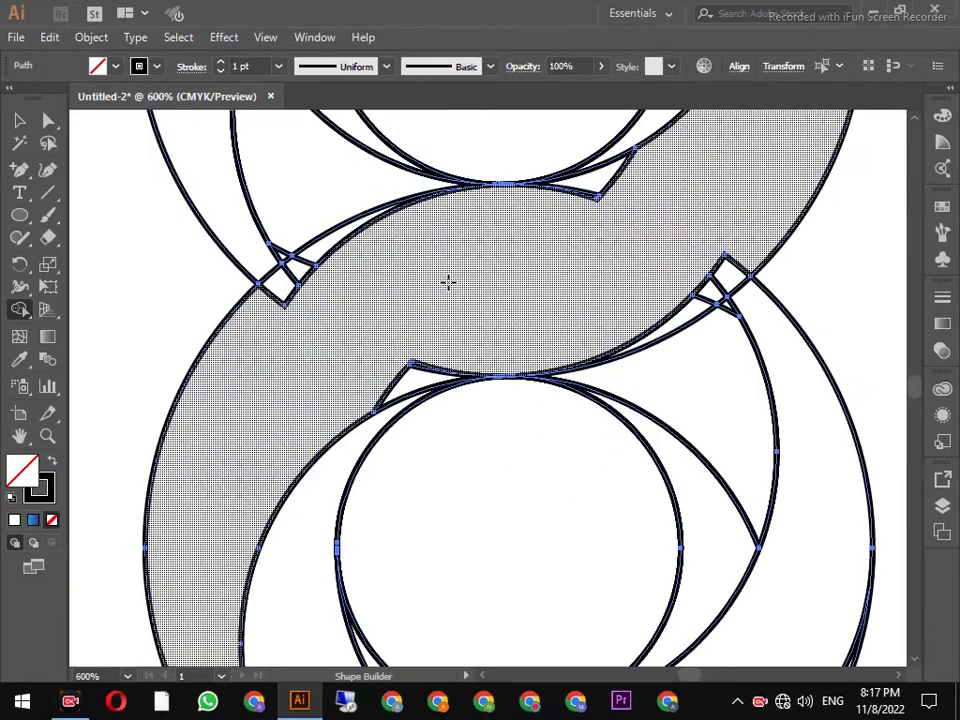
left_click_drag(396, 245, 285, 278)
left_click_drag(546, 221, 602, 192)
left_click_drag(743, 259, 672, 306)
left_click_drag(504, 337, 435, 362)
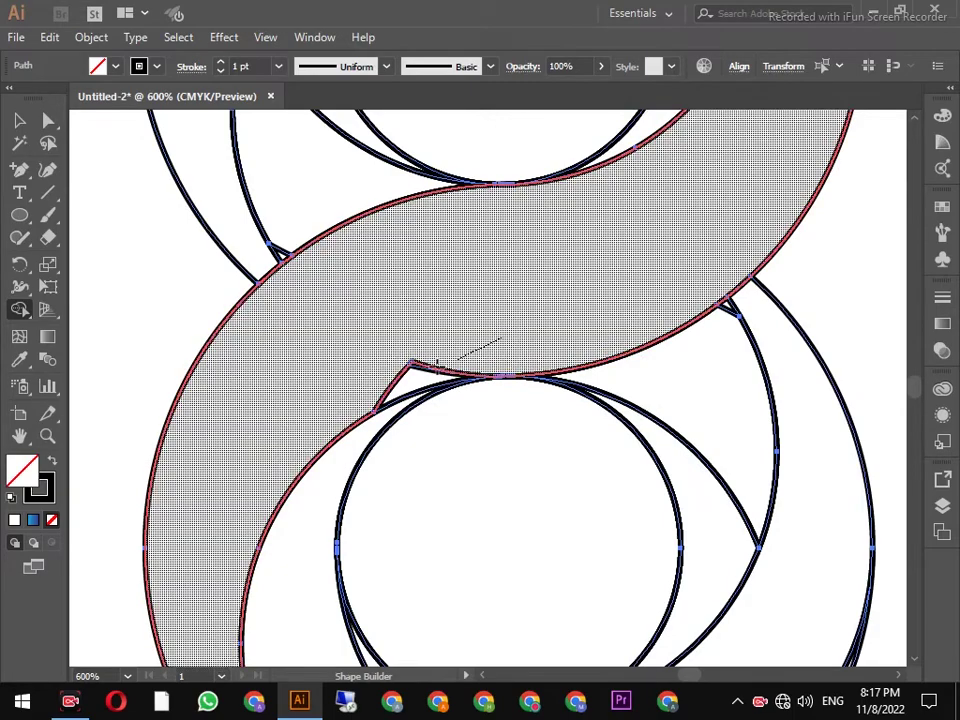
scroll(440, 320, "down", 1)
- Merge the small right-side wedges into their neighbouring crescents
scroll(445, 287, "down", 3)
scroll(445, 287, "down", 1)
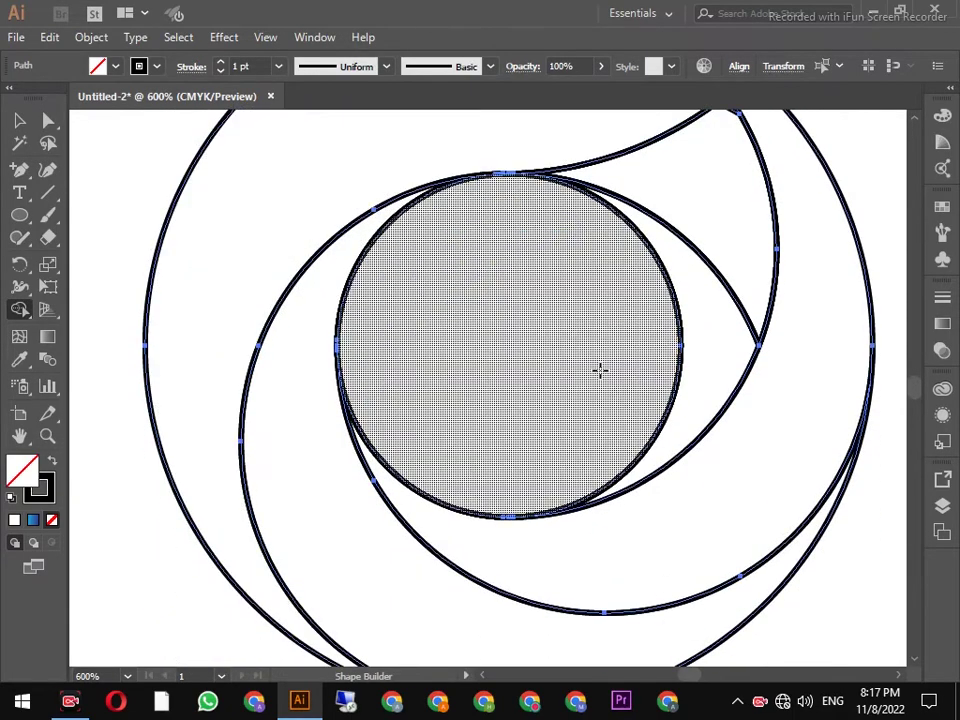
scroll(678, 336, "down", 2)
mouse_move(730, 276)
left_mouse_down()
mouse_move(732, 213)
mouse_move(705, 325)
left_mouse_up()
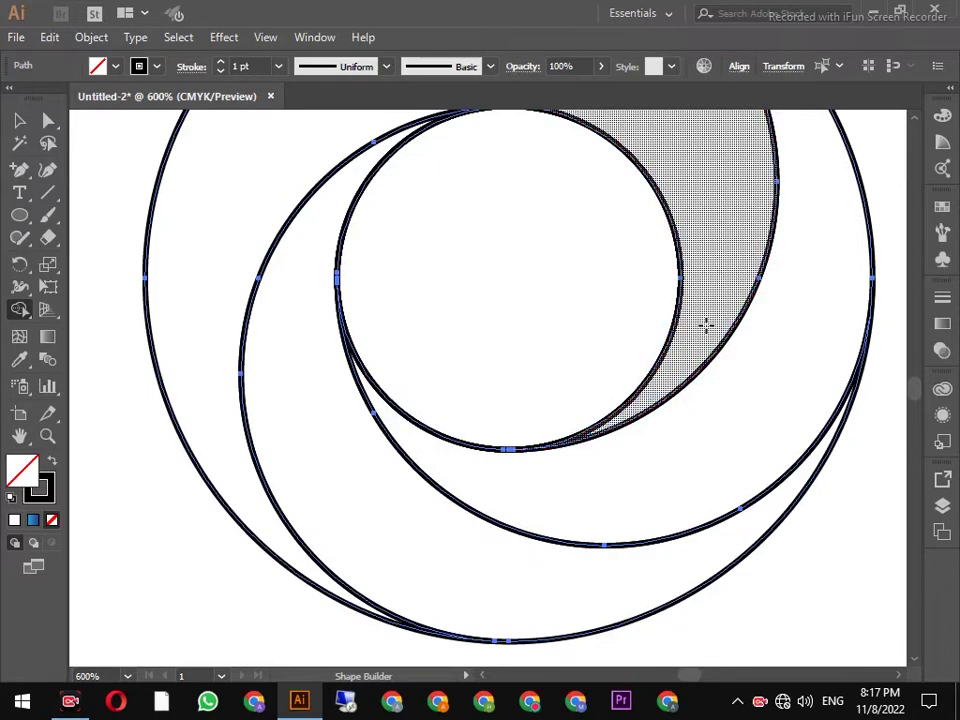
scroll(705, 325, "down", 1)
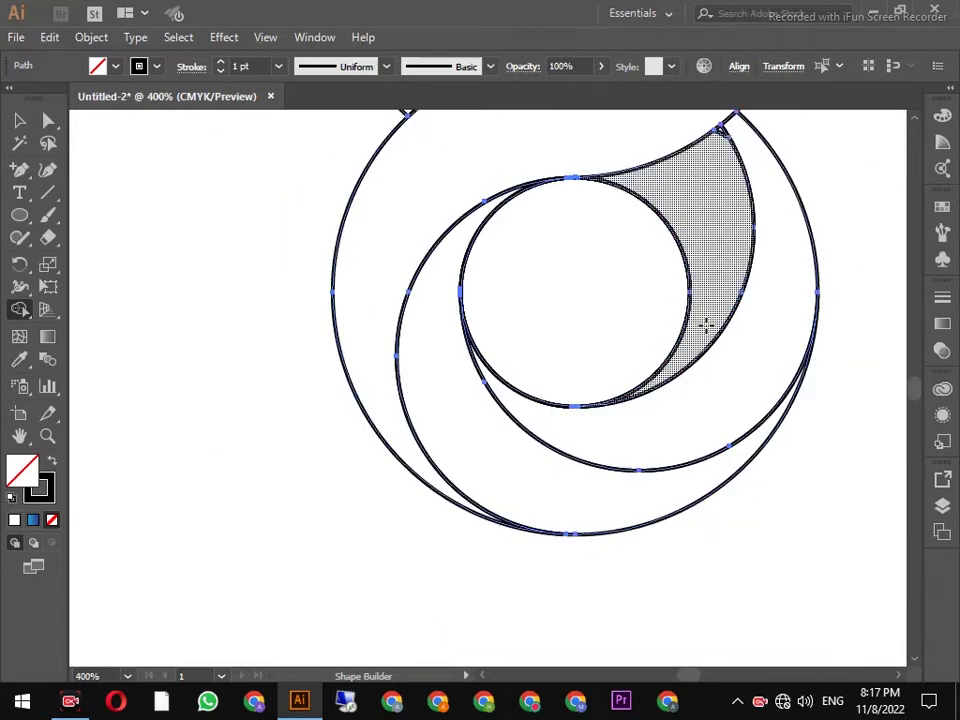
scroll(735, 250, "up", 2)
scroll(739, 251, "up", 4)
scroll(700, 170, "up", 2)
scroll(680, 200, "up", 2)
scroll(678, 234, "up", 4)
mouse_move(501, 347)
left_mouse_down()
mouse_move(545, 268)
mouse_move(542, 311)
left_mouse_up()
- Merge the shaded triangle into the upper-left crescent, then return to the Selection tool
scroll(542, 311, "down", 3)
scroll(542, 311, "down", 4)
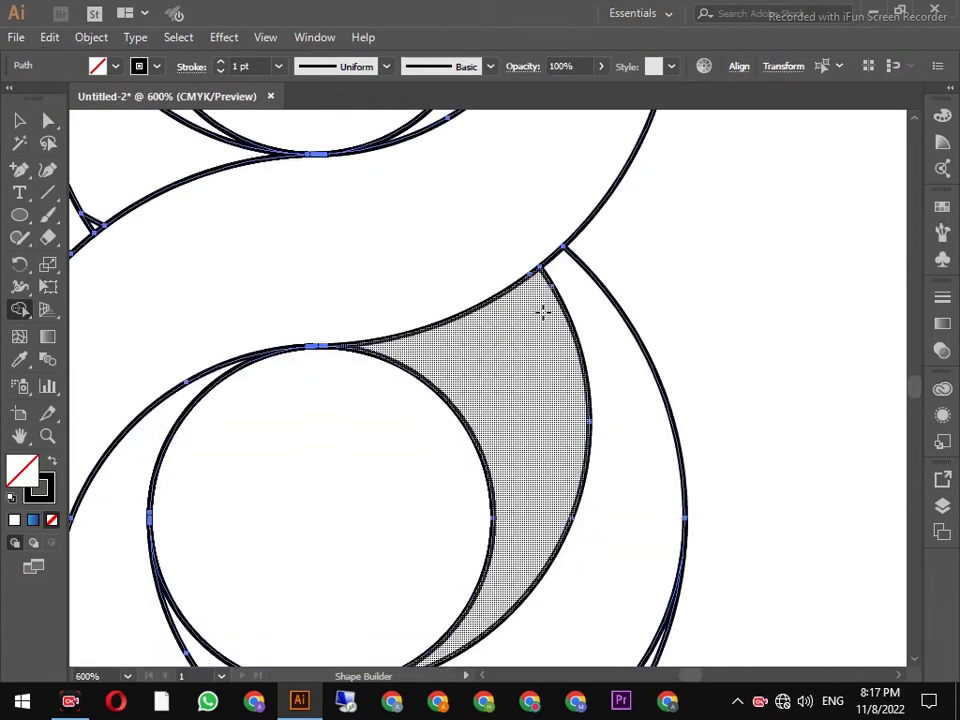
scroll(542, 311, "down", 2)
scroll(542, 312, "down", 2)
scroll(542, 312, "down", 1)
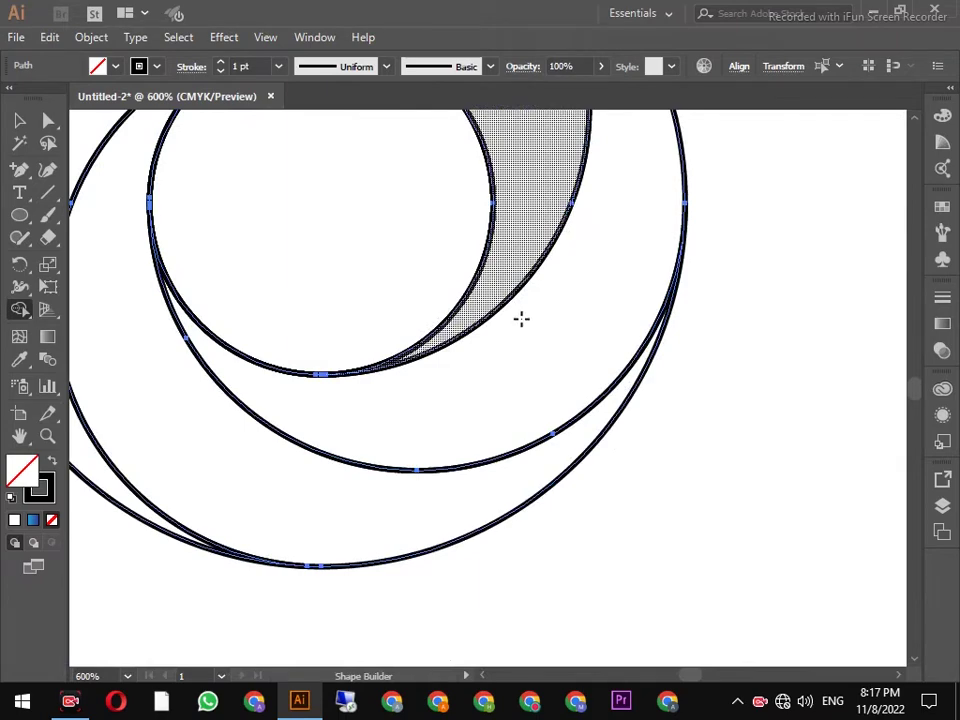
scroll(470, 340, "up", 1)
scroll(468, 339, "up", 3)
scroll(465, 339, "up", 2)
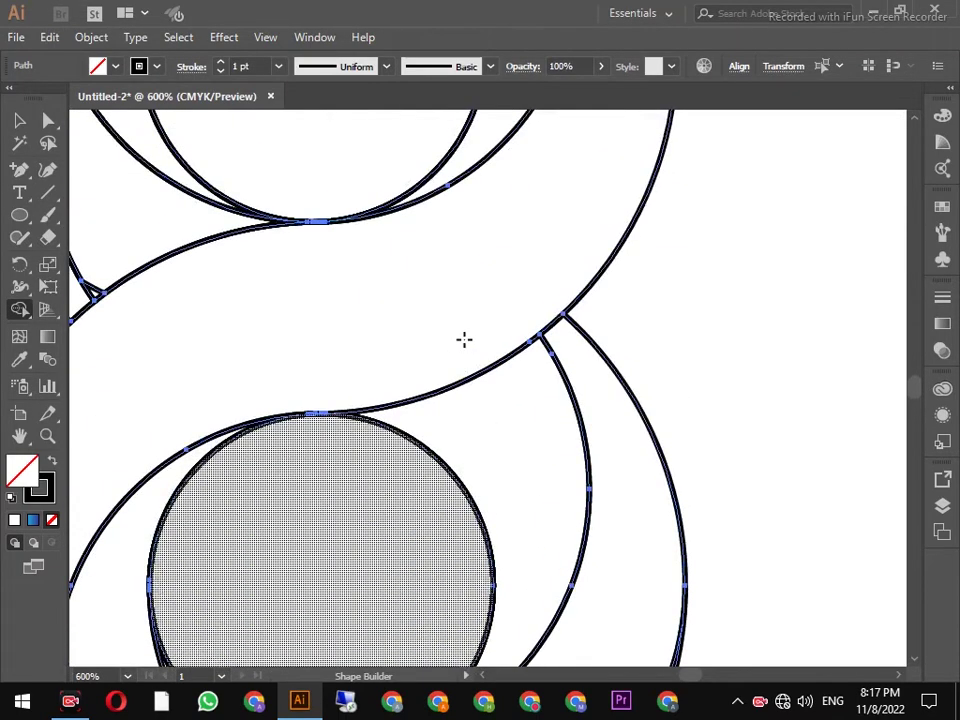
scroll(463, 339, "down", 1)
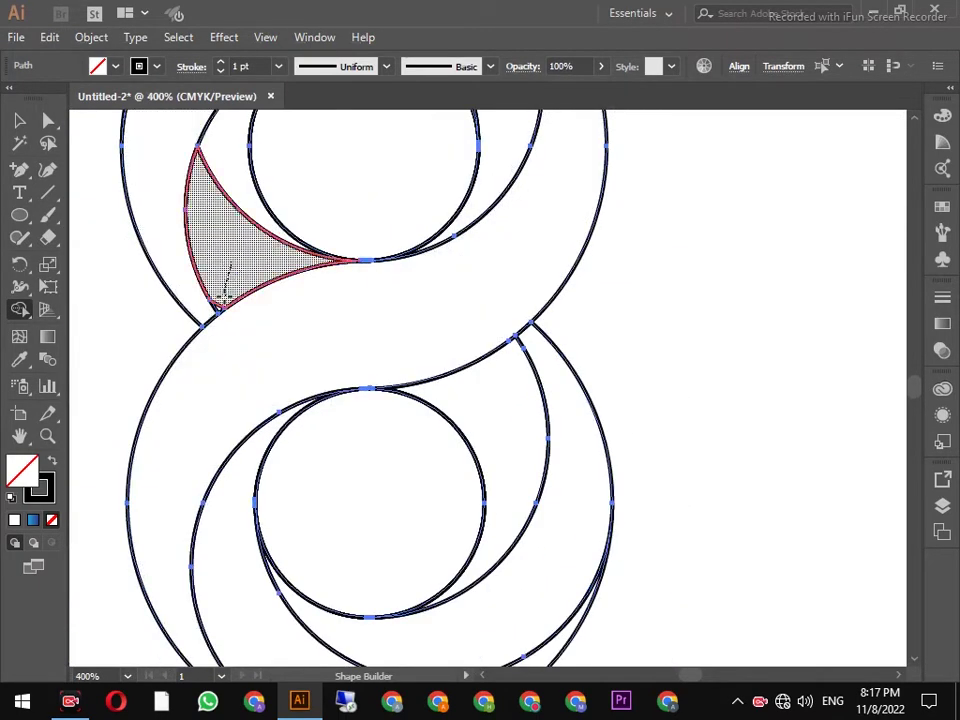
left_click_drag(220, 306, 235, 274)
scroll(246, 261, "up", 2)
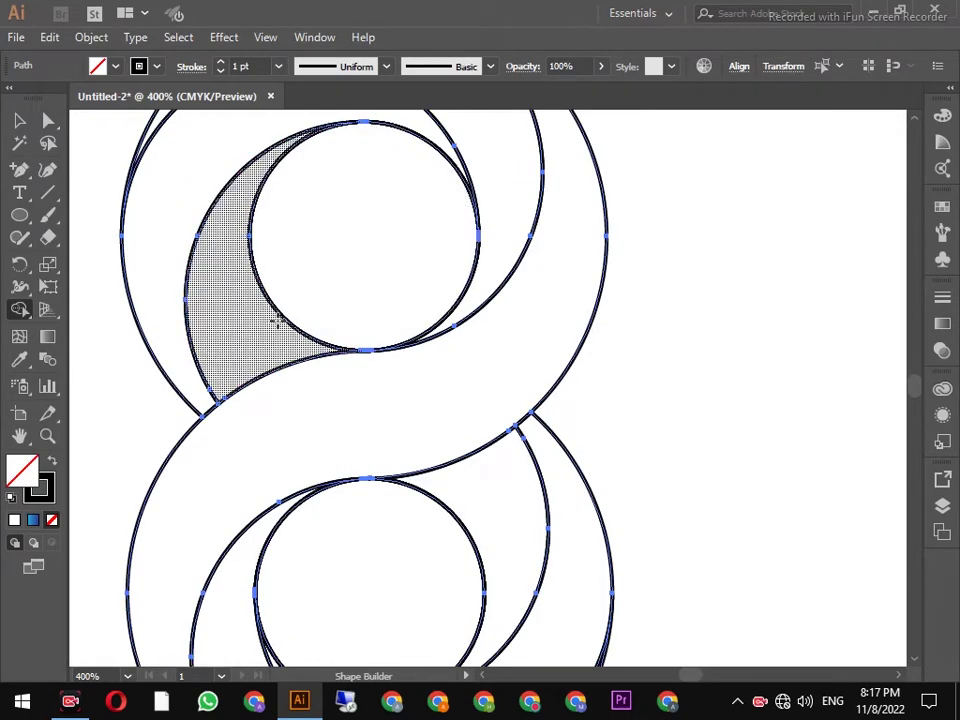
scroll(274, 320, "down", 2)
left_click(20, 121)
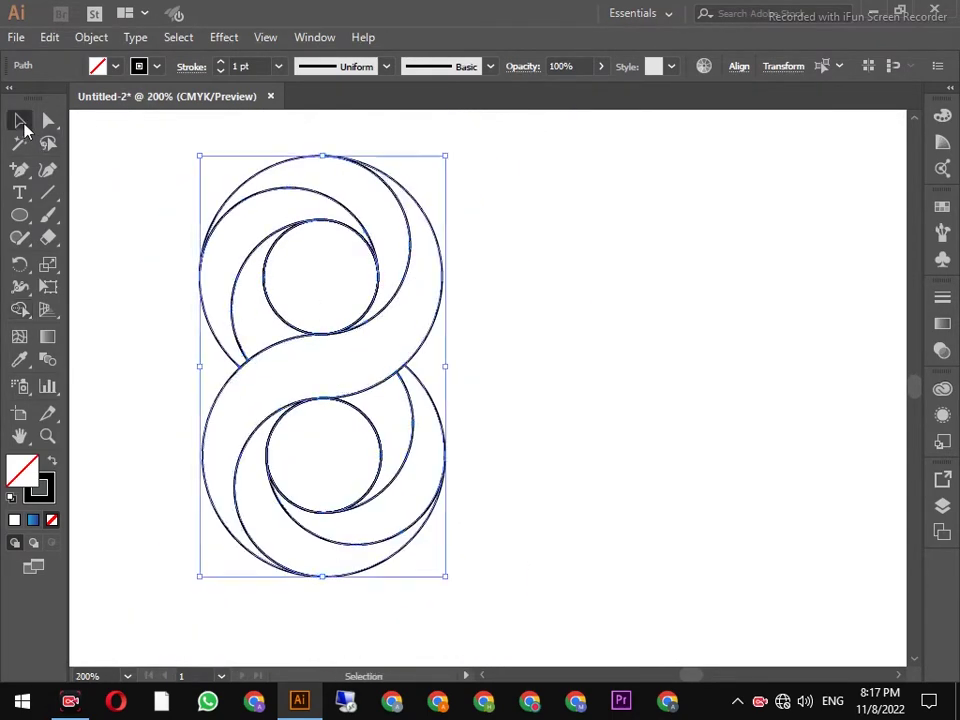
- Move the figure-eight to the right and give it a solid black fill
left_click_drag(347, 336, 513, 331)
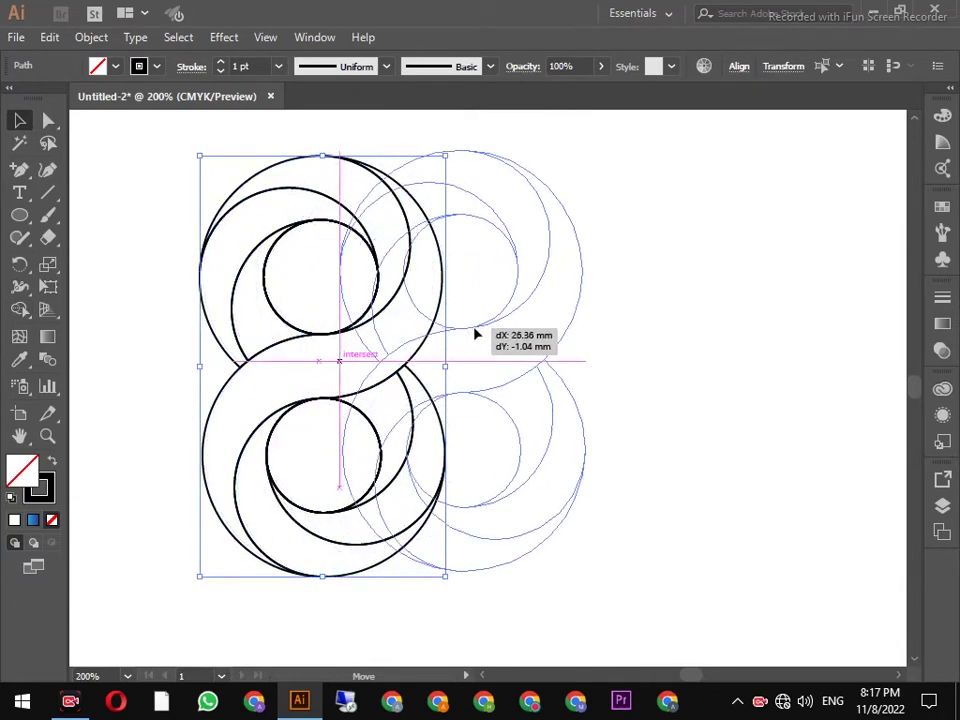
left_click(808, 325)
left_click_drag(714, 186, 401, 465)
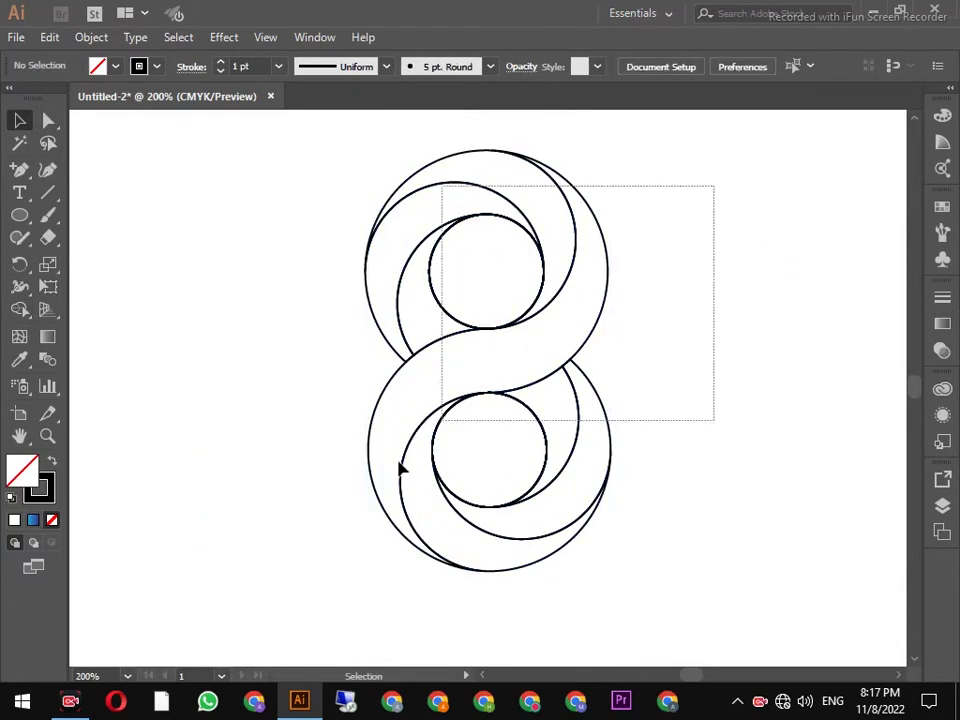
left_click(117, 67)
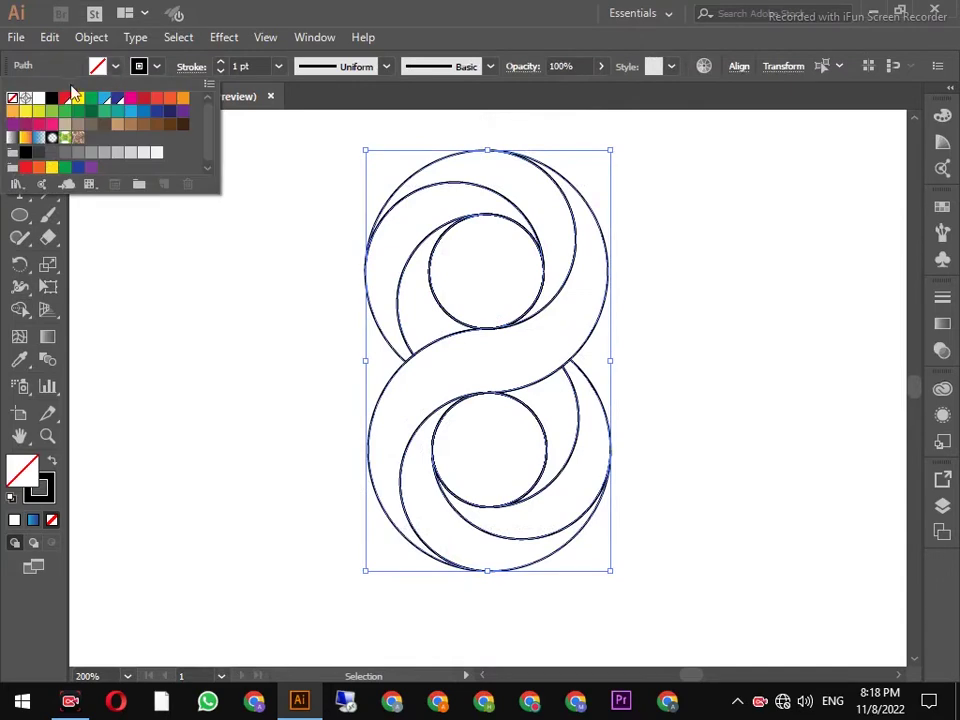
left_click(40, 93)
key("F5")
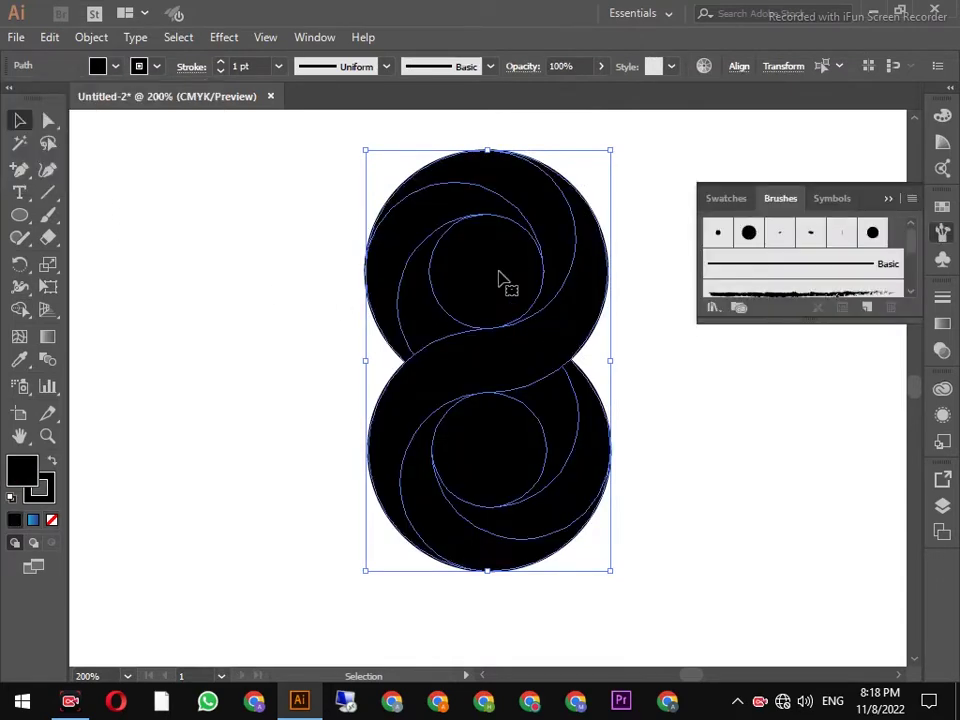
left_click(735, 156)
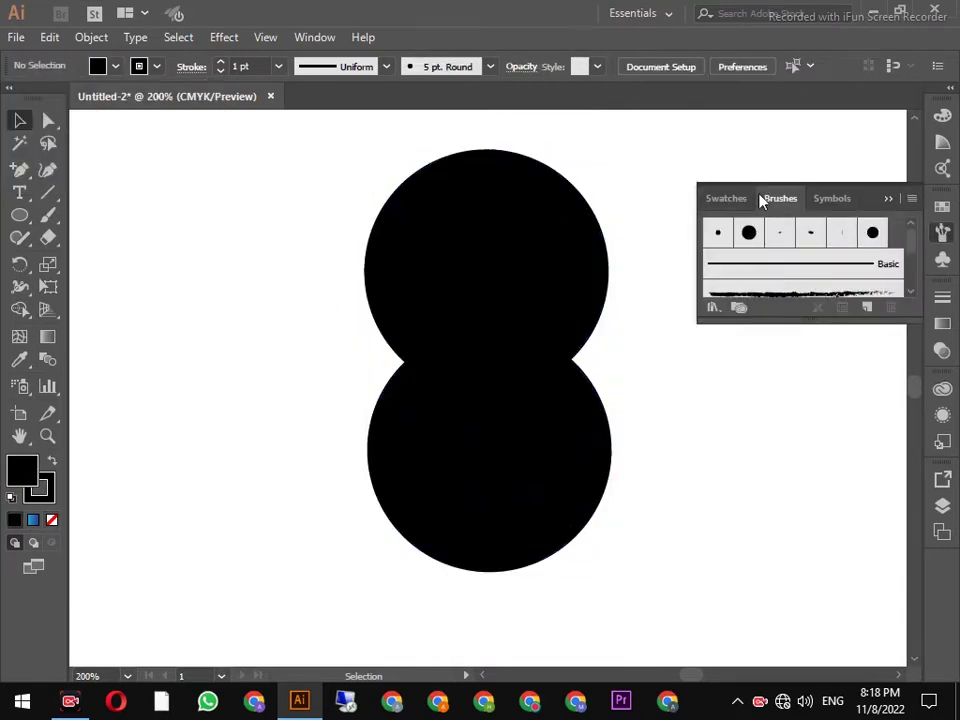
left_click(887, 199)
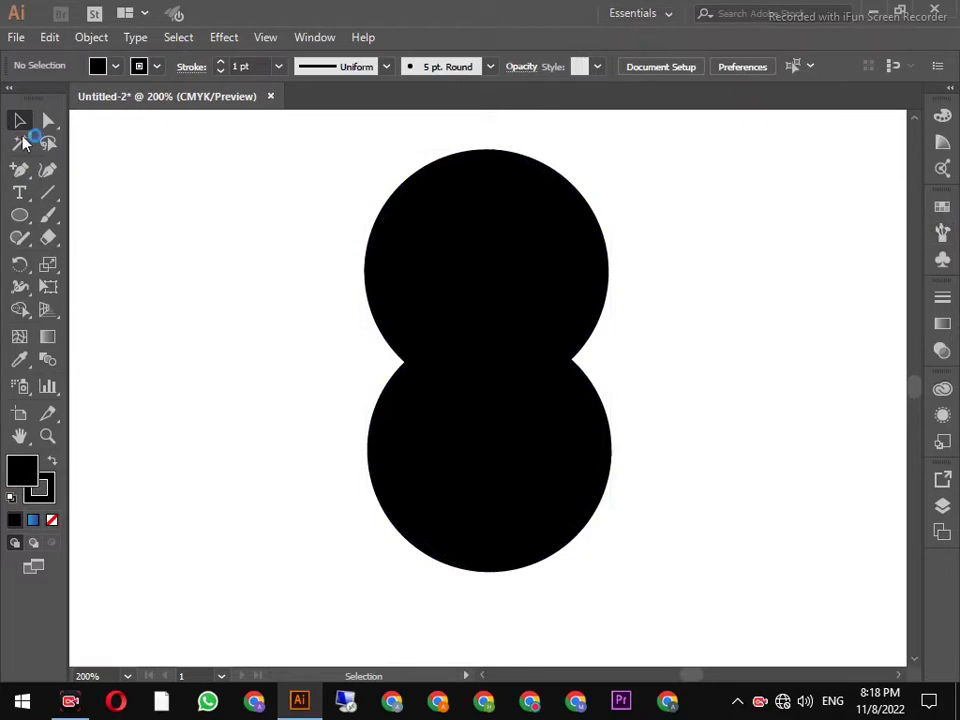
- Fill the upper and lower inner circles white, then select the upper crescent piece
left_click(475, 289)
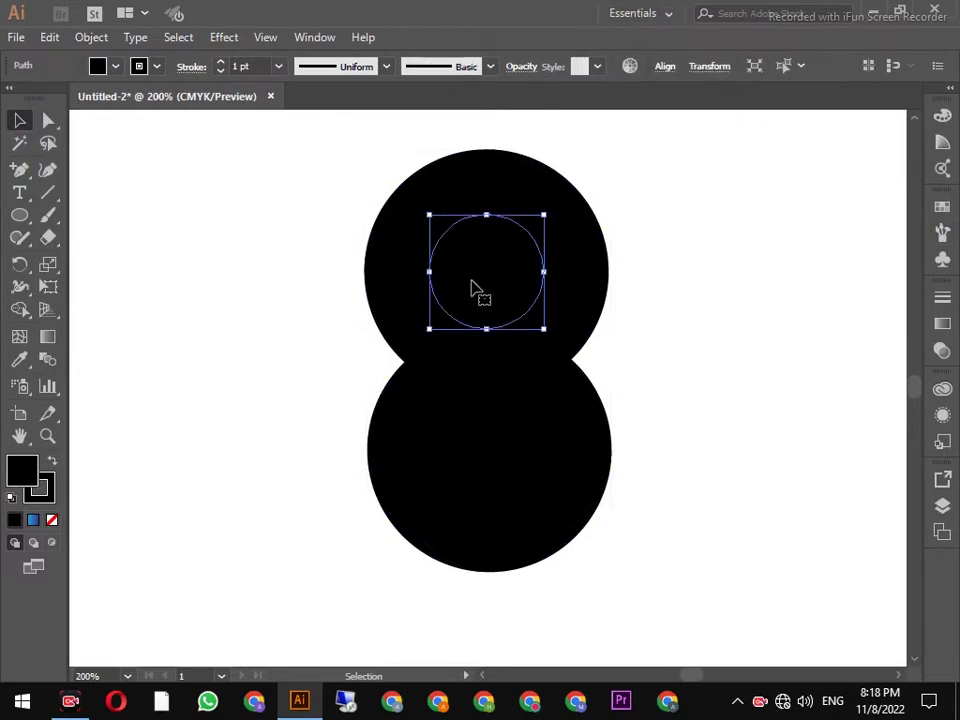
left_click(484, 443, "shift")
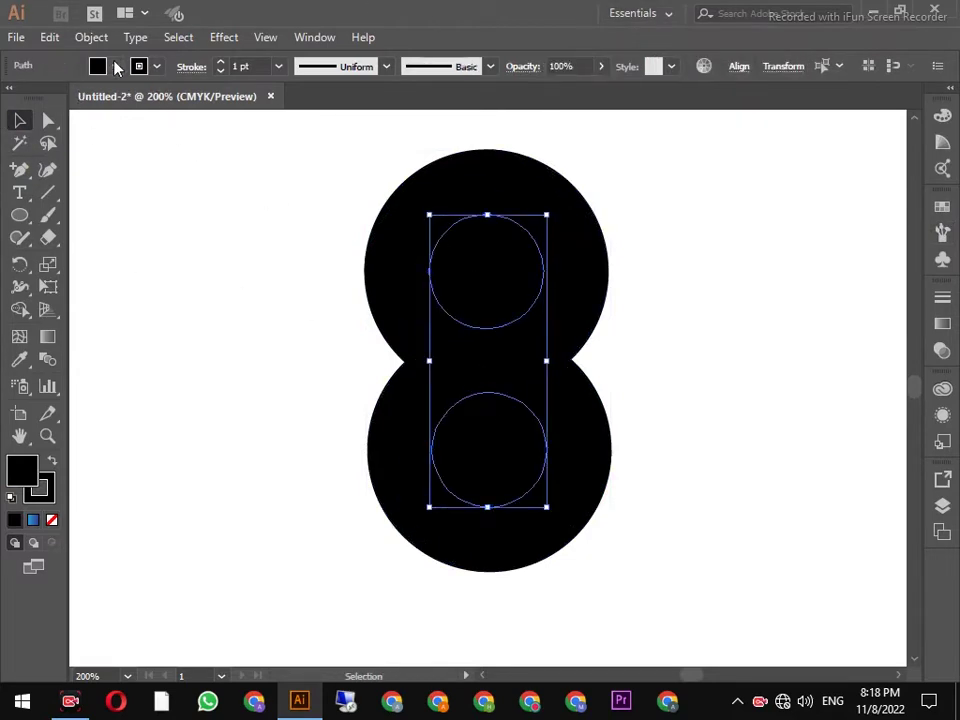
left_click(116, 67)
left_click(40, 100)
left_click(175, 235)
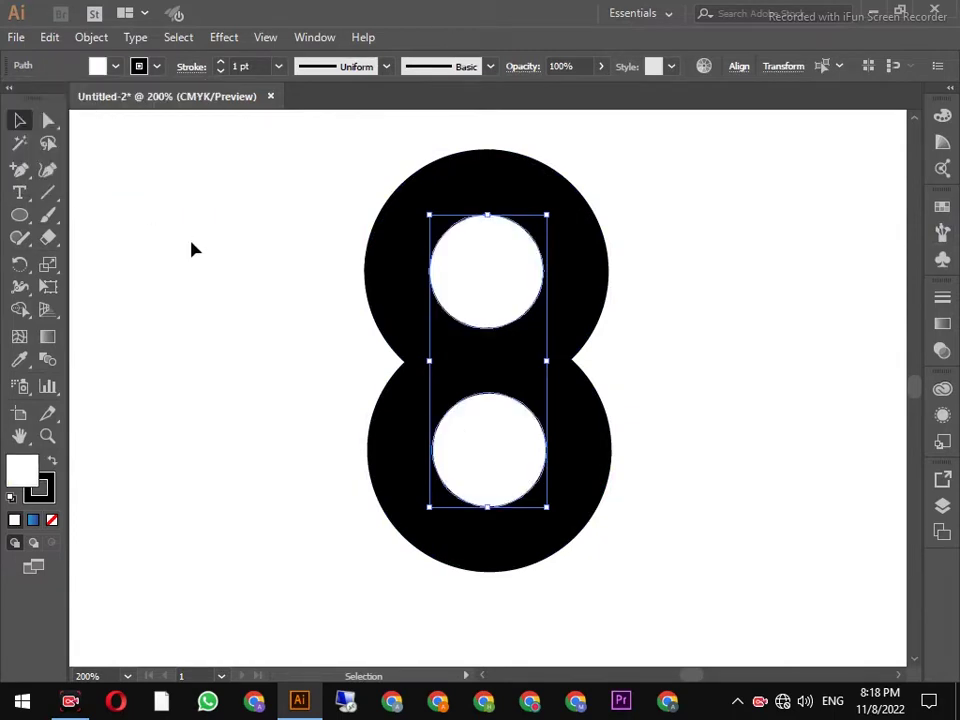
left_click(223, 268)
left_click(405, 237)
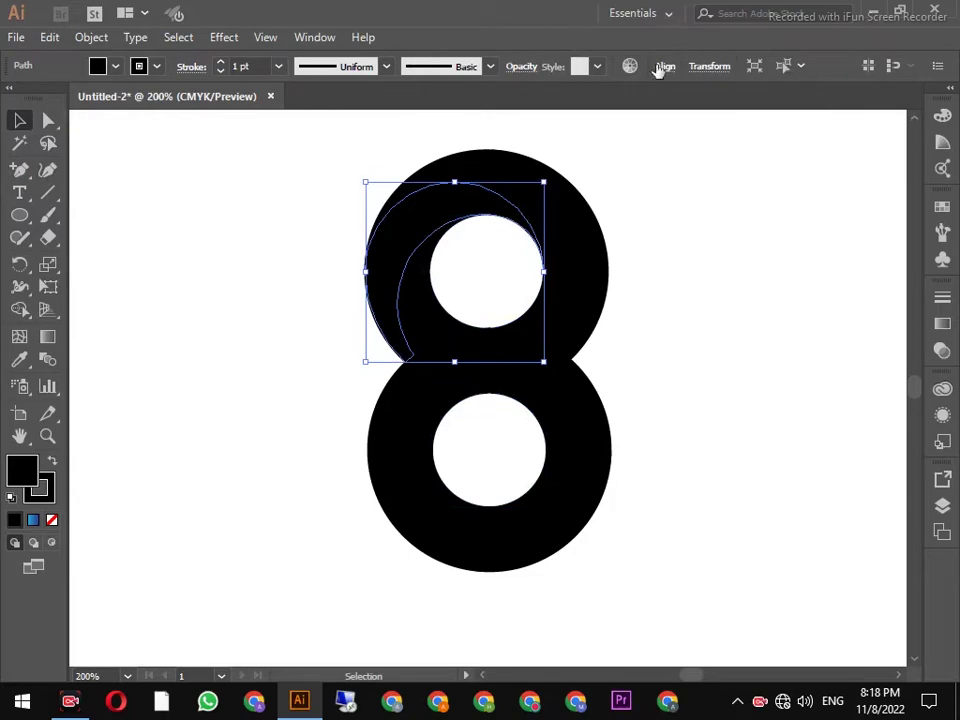
- Show the Swatches panel and move it clear of the artwork
left_click(328, 37)
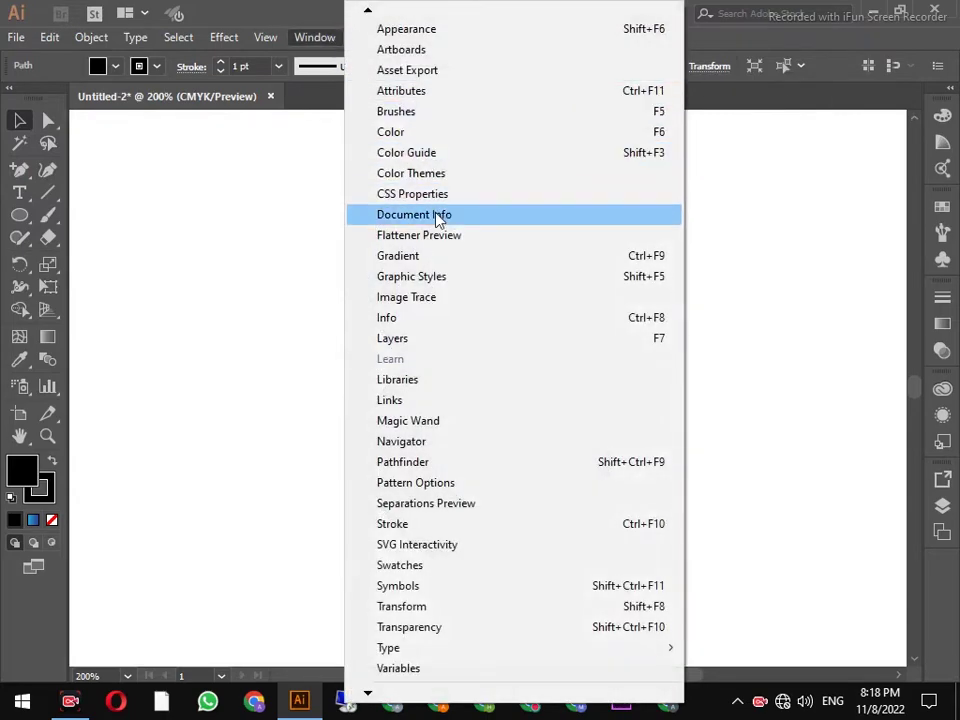
left_click(437, 567)
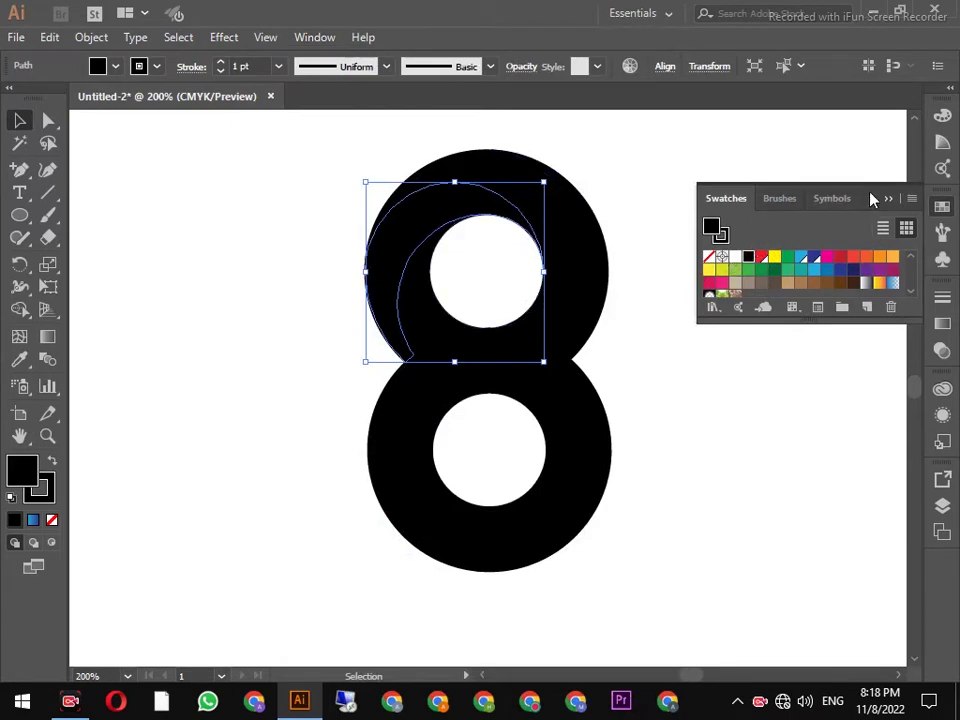
left_click_drag(870, 198, 851, 125)
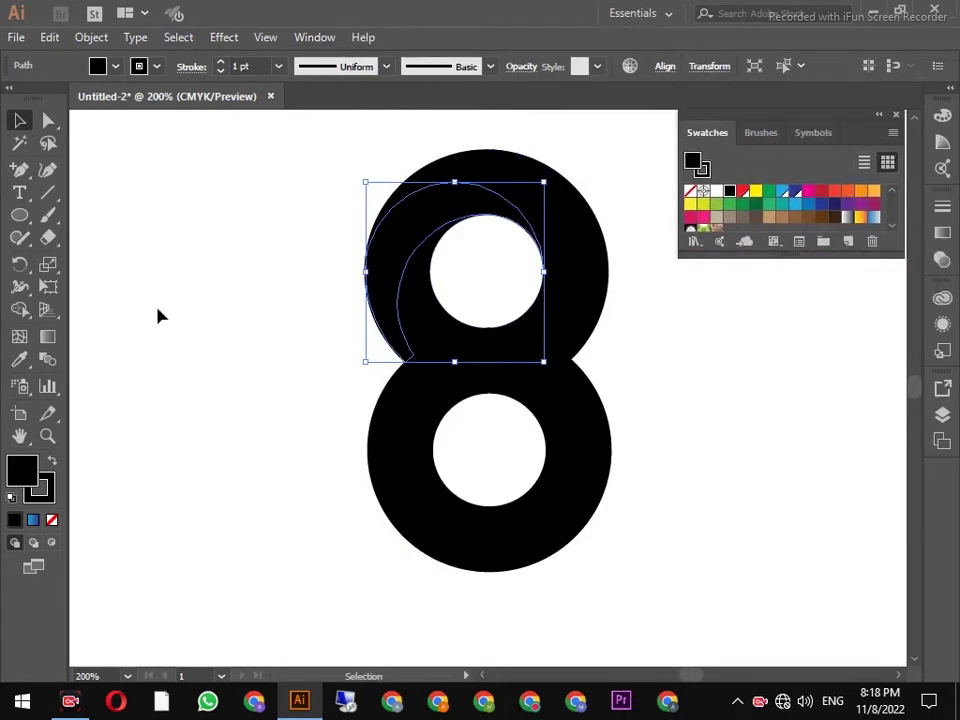
- Apply the White, Black preset gradient to the upper crescent
left_click(48, 337)
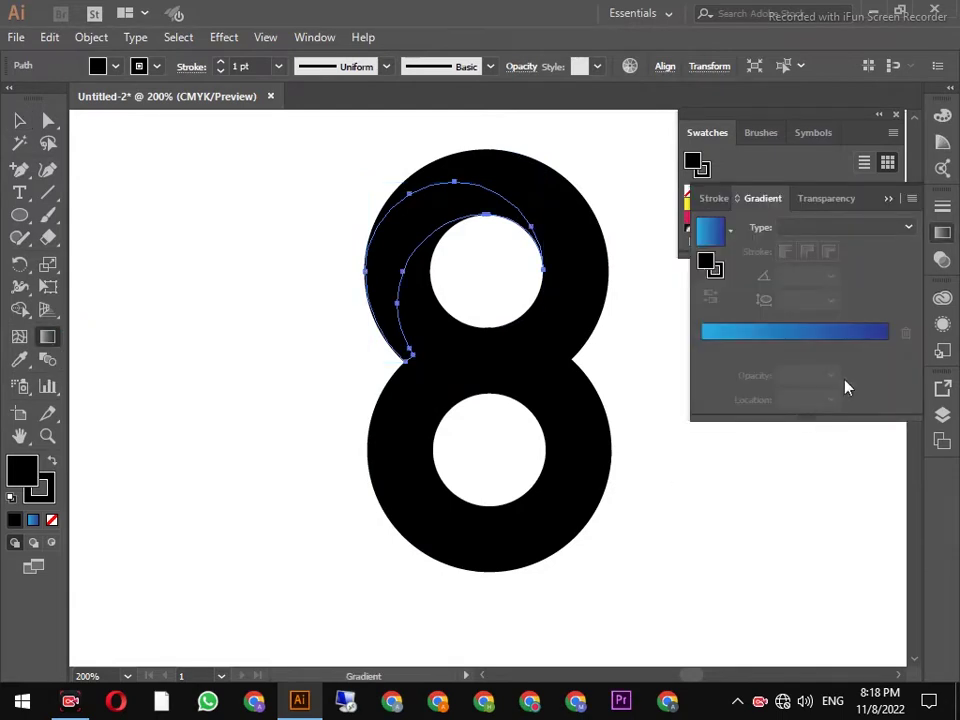
left_click_drag(872, 199, 879, 279)
left_click(718, 317)
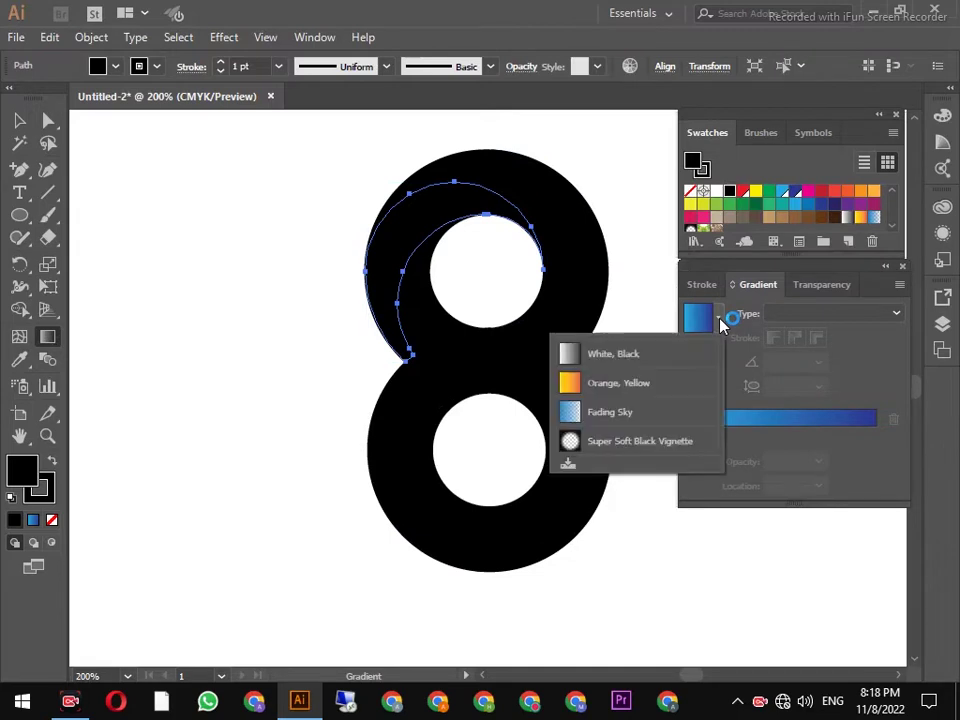
left_click(613, 356)
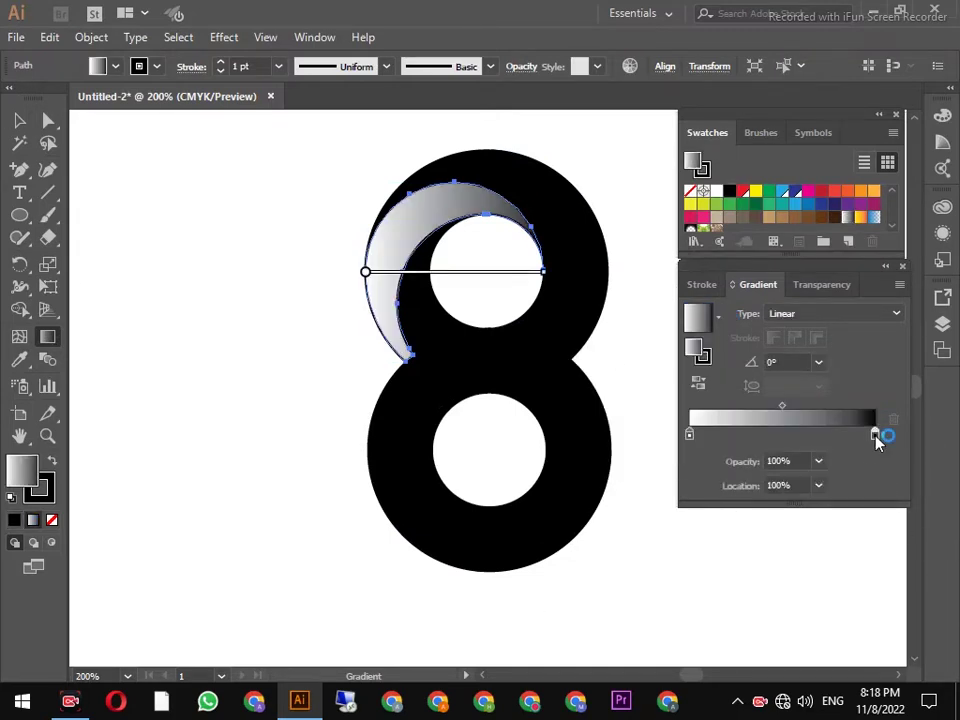
- Set the gradient's dark stop to CMYK Blue and light stop to CMYK Cyan
double_click(875, 436)
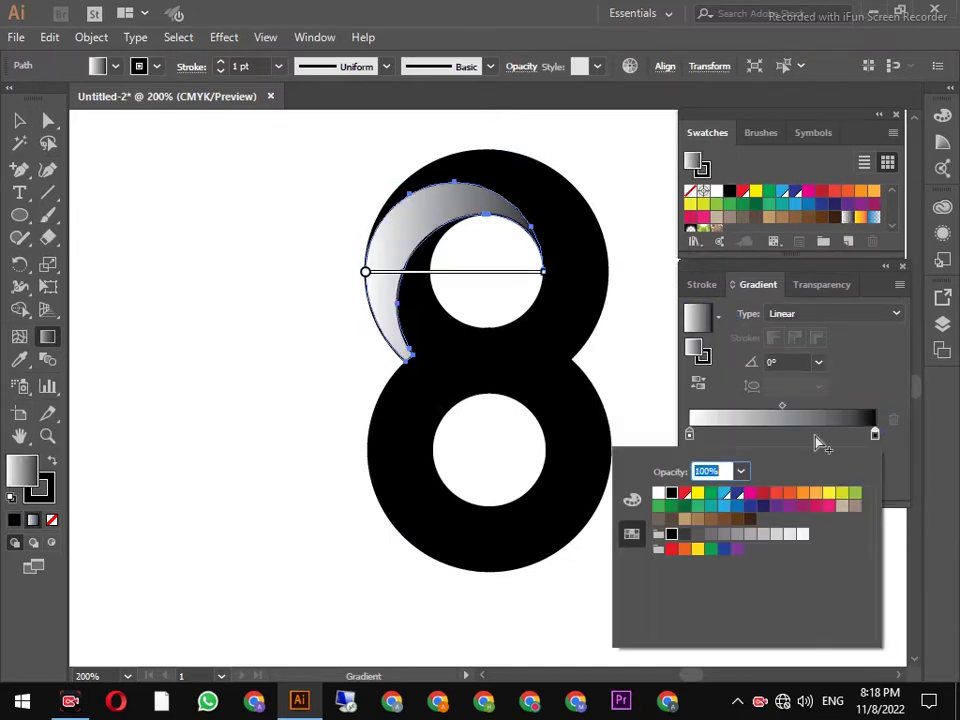
left_click(737, 495)
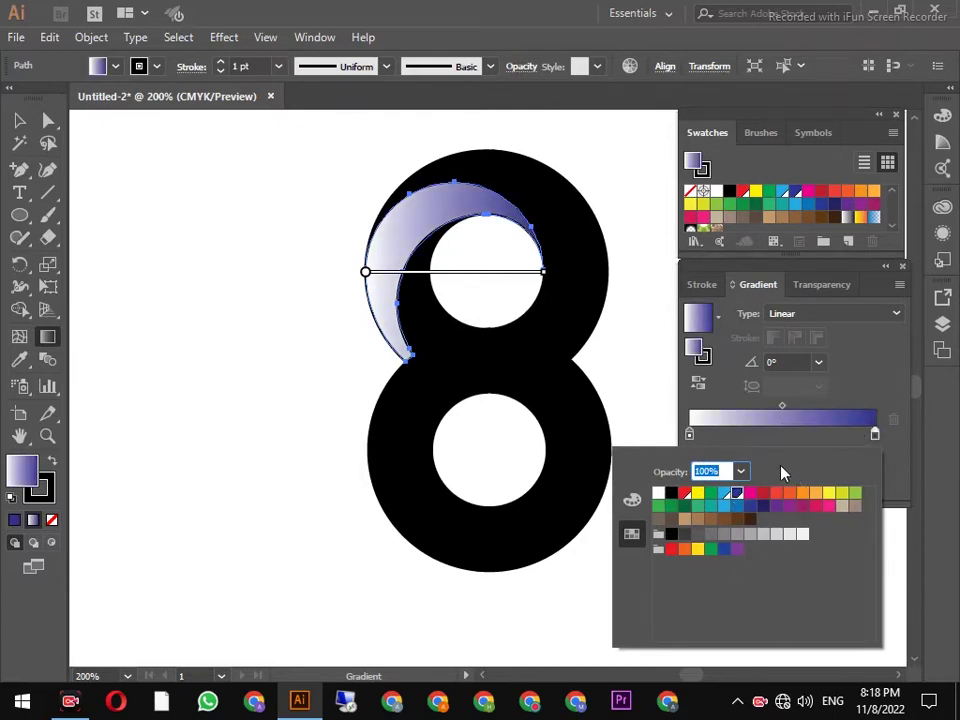
left_click(689, 436)
double_click(689, 436)
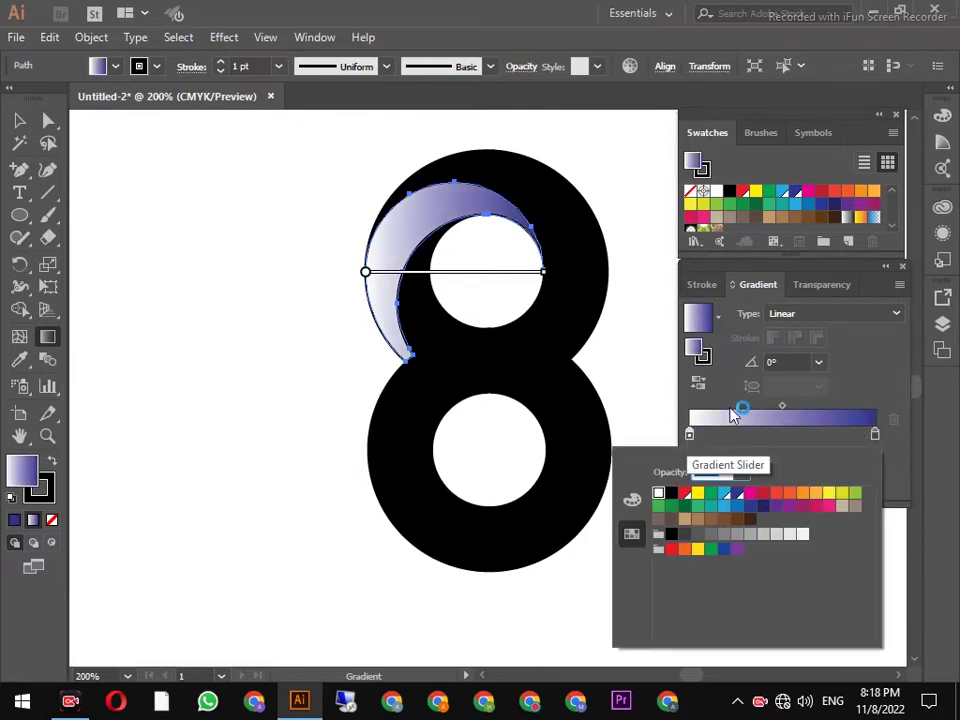
left_click(727, 497)
- Marquee-select every piece of the figure-8
key("v")
left_click(400, 248)
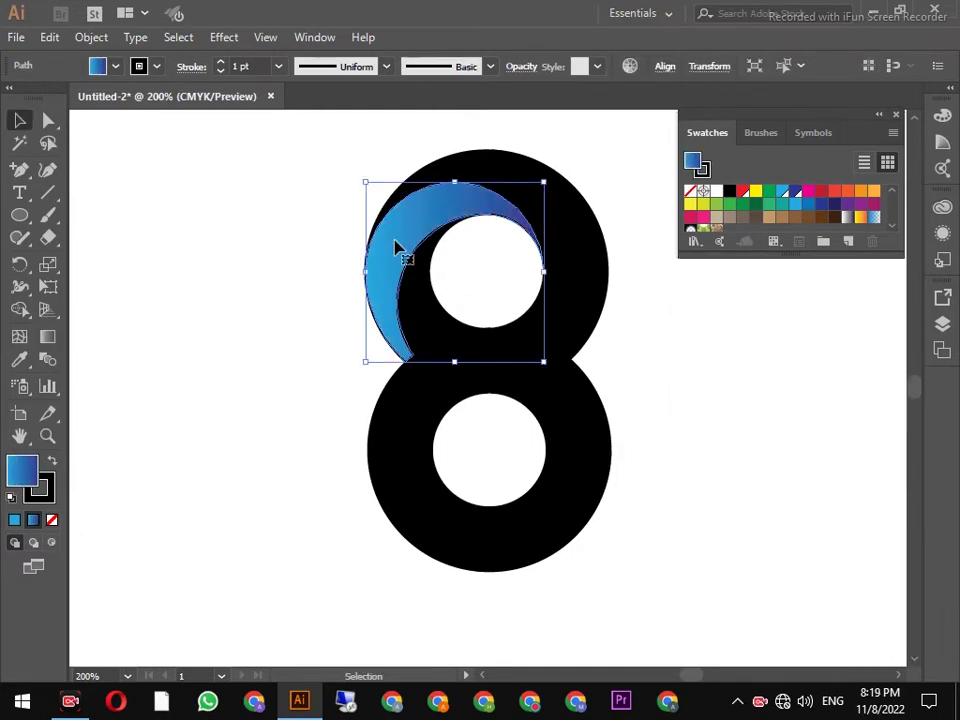
left_click_drag(339, 158, 614, 592)
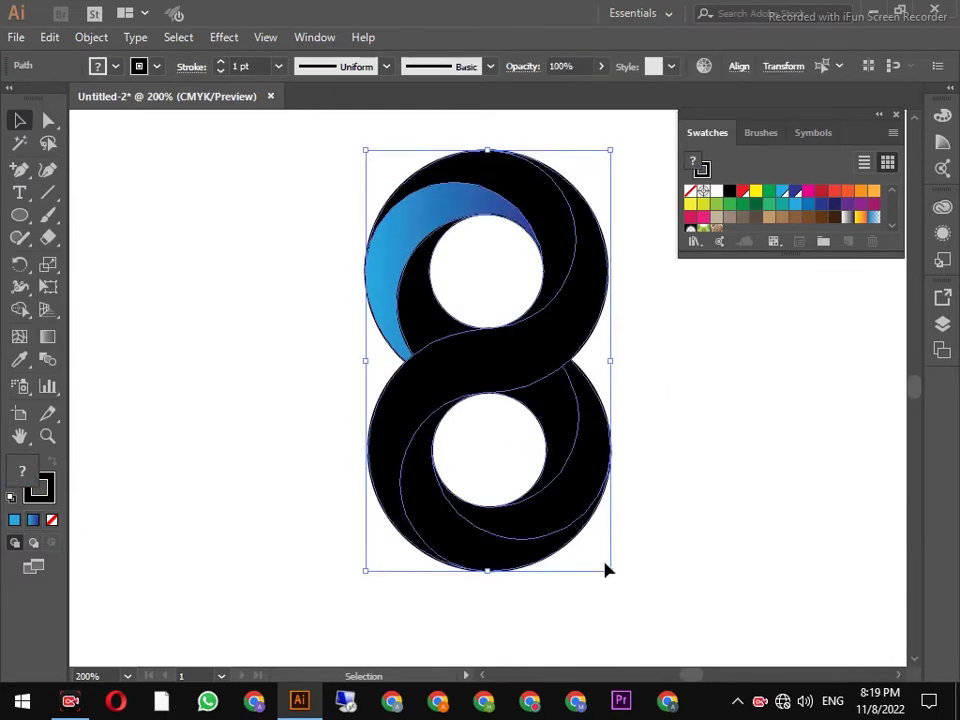
- Copy the crescent's cyan-to-blue gradient onto every piece of the 8 with the Eyedropper
left_click(20, 360)
left_click(390, 257)
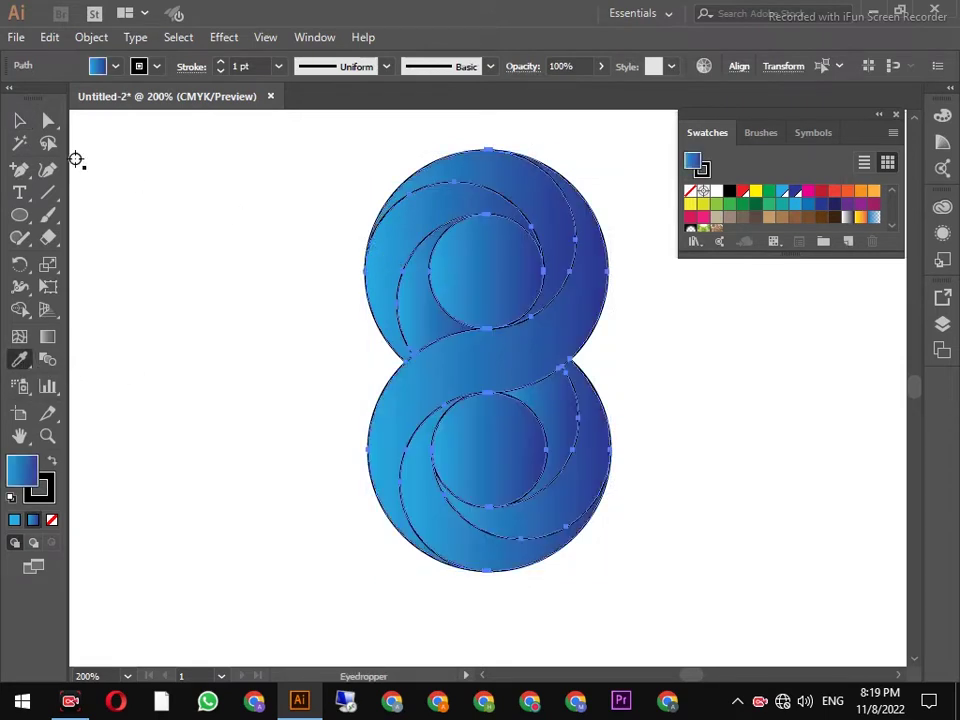
left_click(20, 121)
- Fill both inner circles with White
left_click(184, 206)
left_click(520, 274)
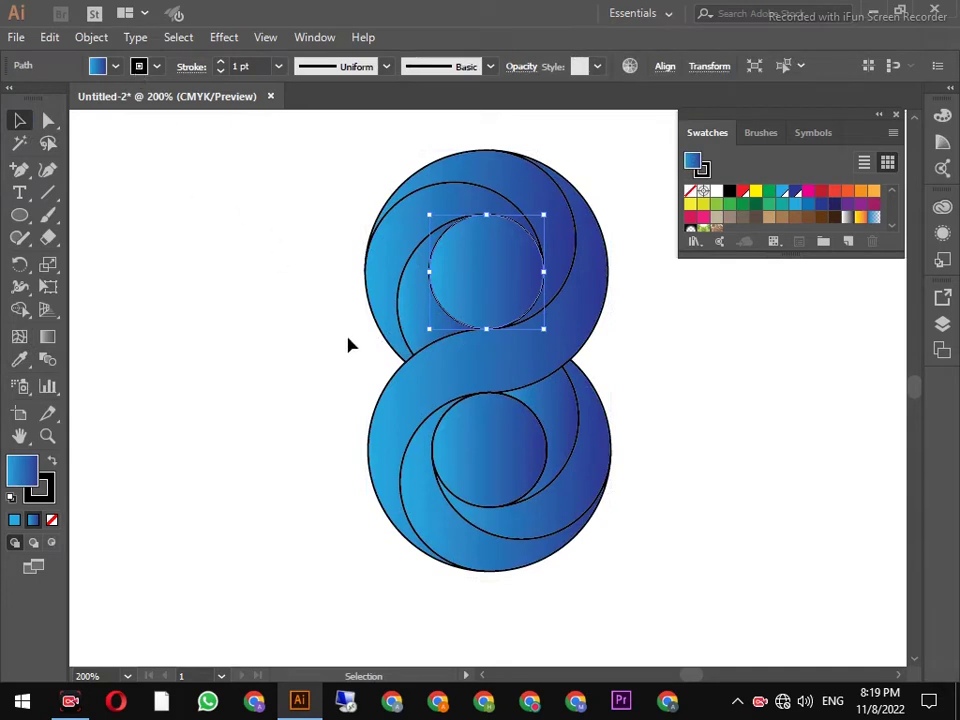
left_click(478, 447, "shift")
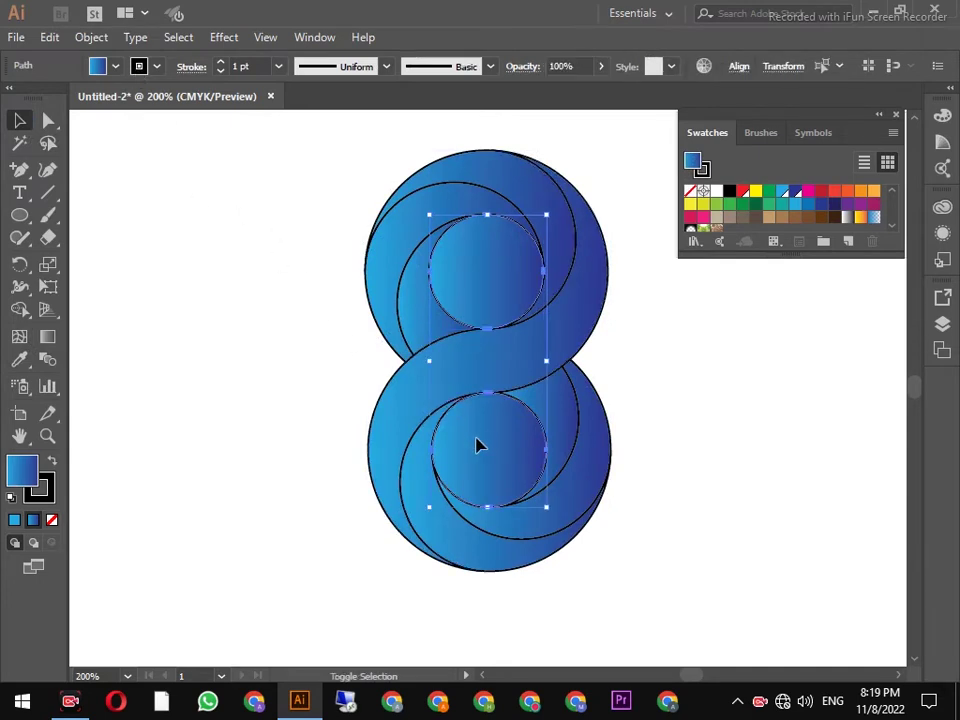
left_click(113, 67)
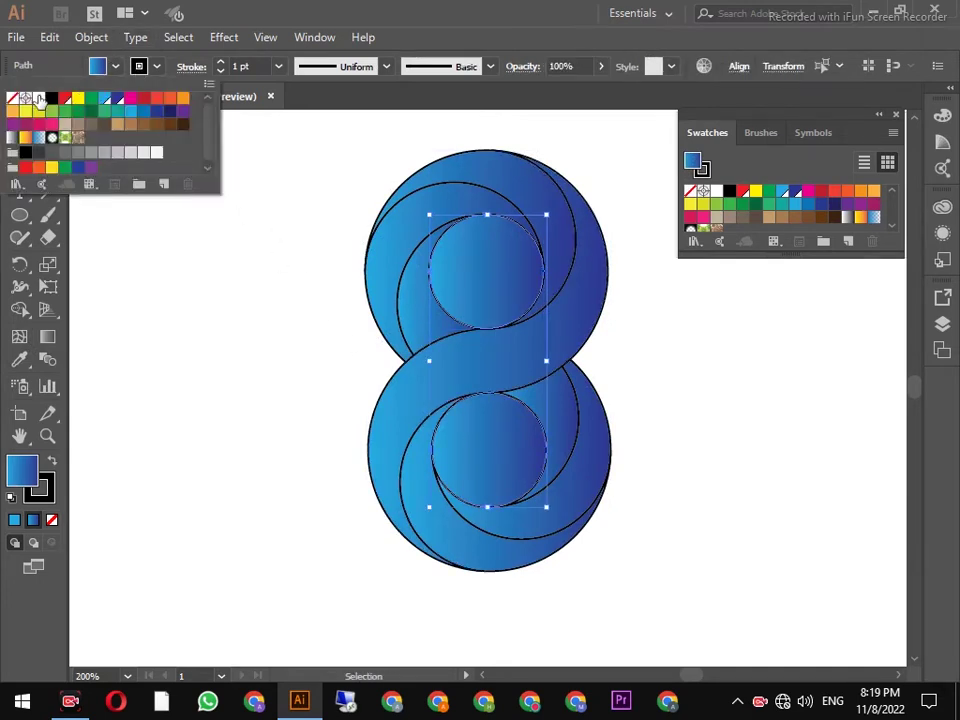
left_click(38, 98)
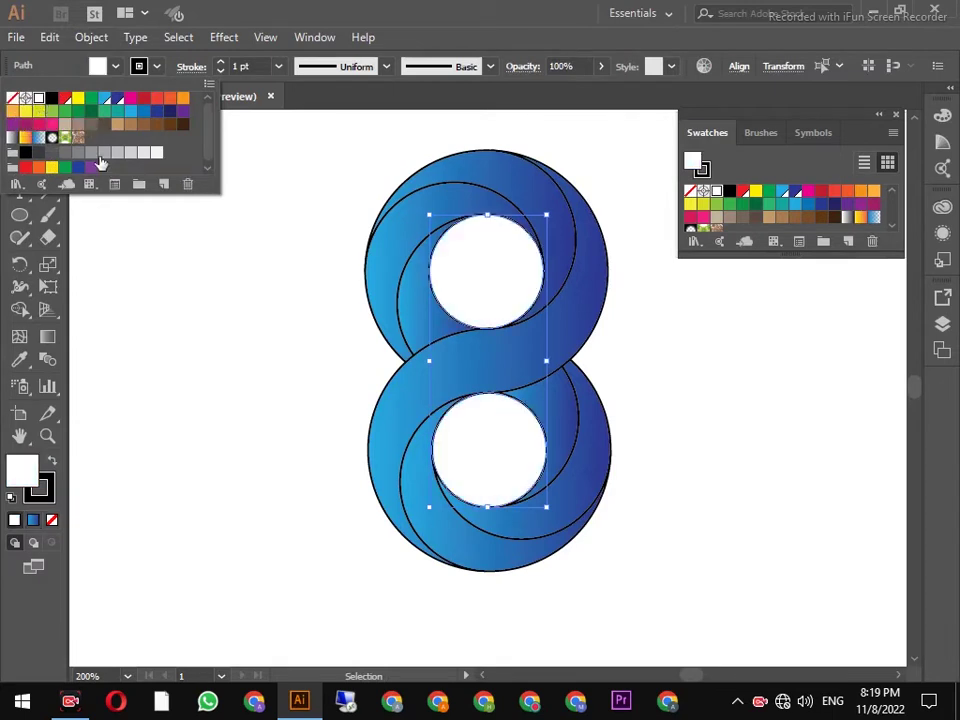
- Set the whole 8's stroke to None to remove the black outlines
left_click_drag(251, 171, 602, 510)
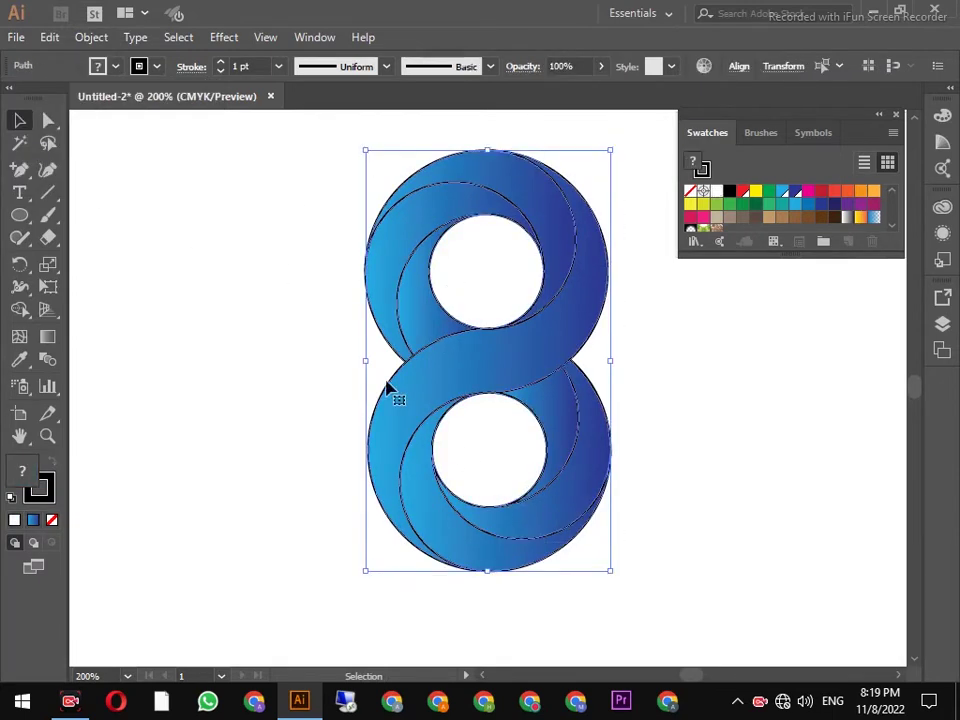
left_click(157, 67)
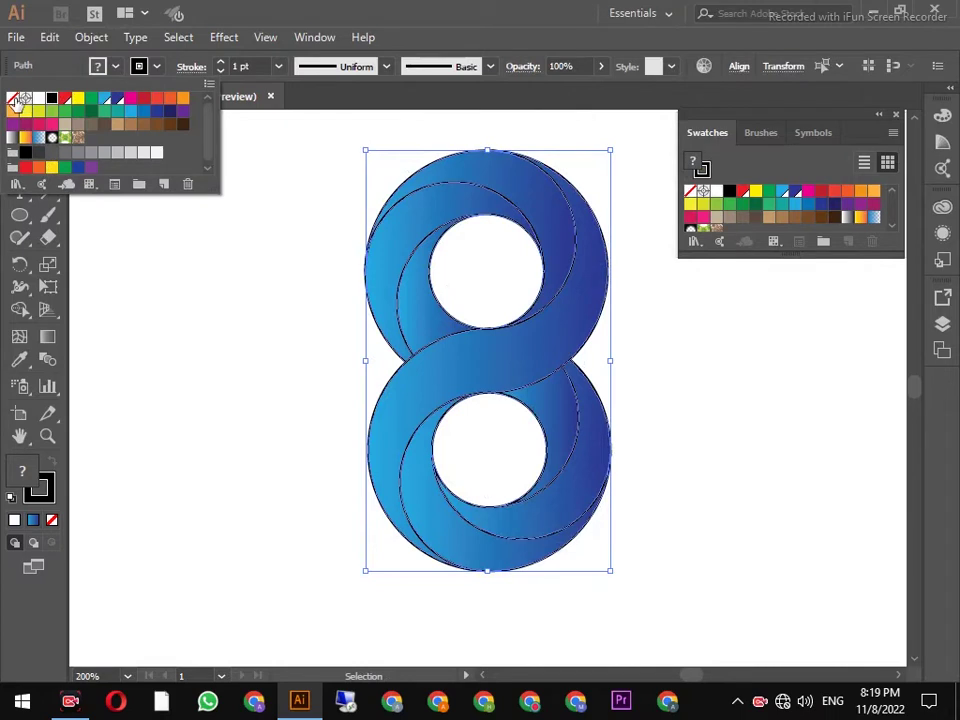
left_click(16, 96)
- Select a piece of the upper loop for recolouring
left_click(220, 297)
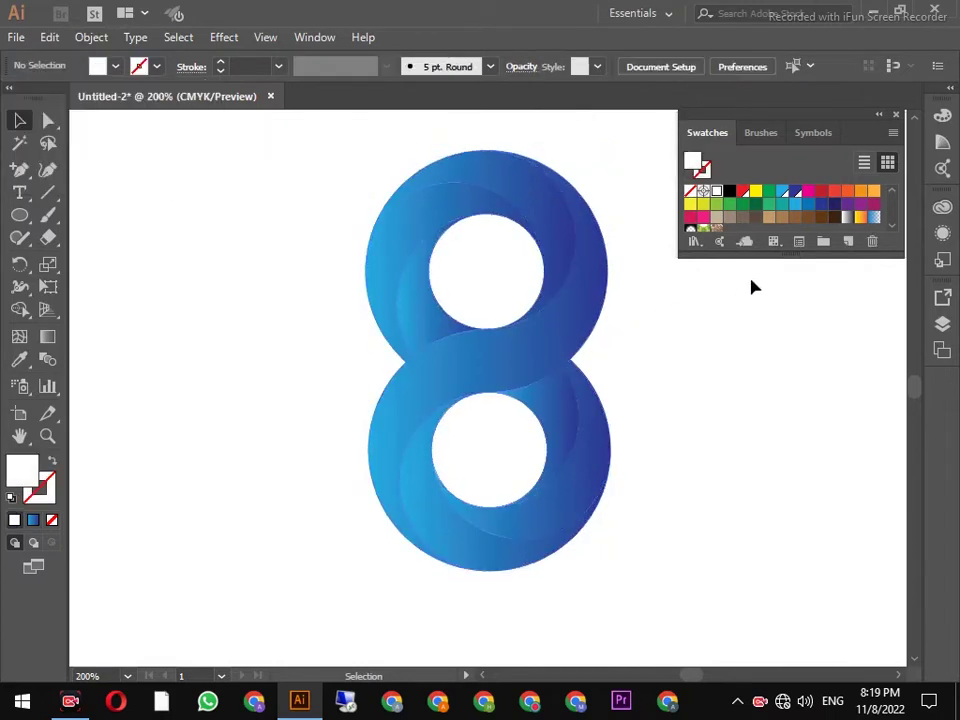
scroll(760, 270, "up", 1)
left_click(401, 295)
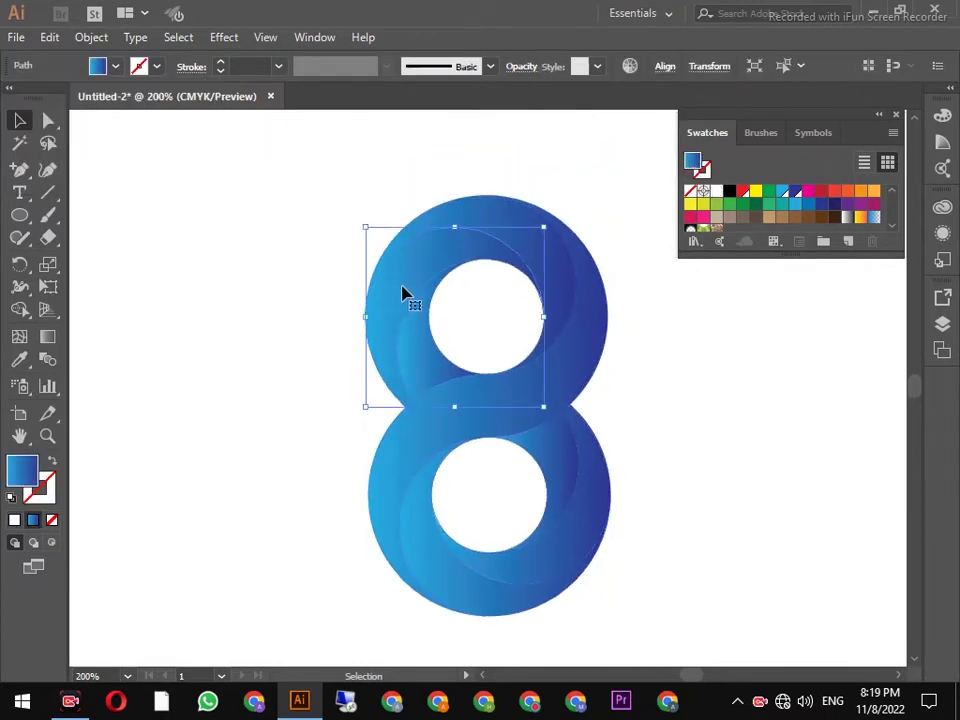
left_click(709, 375)
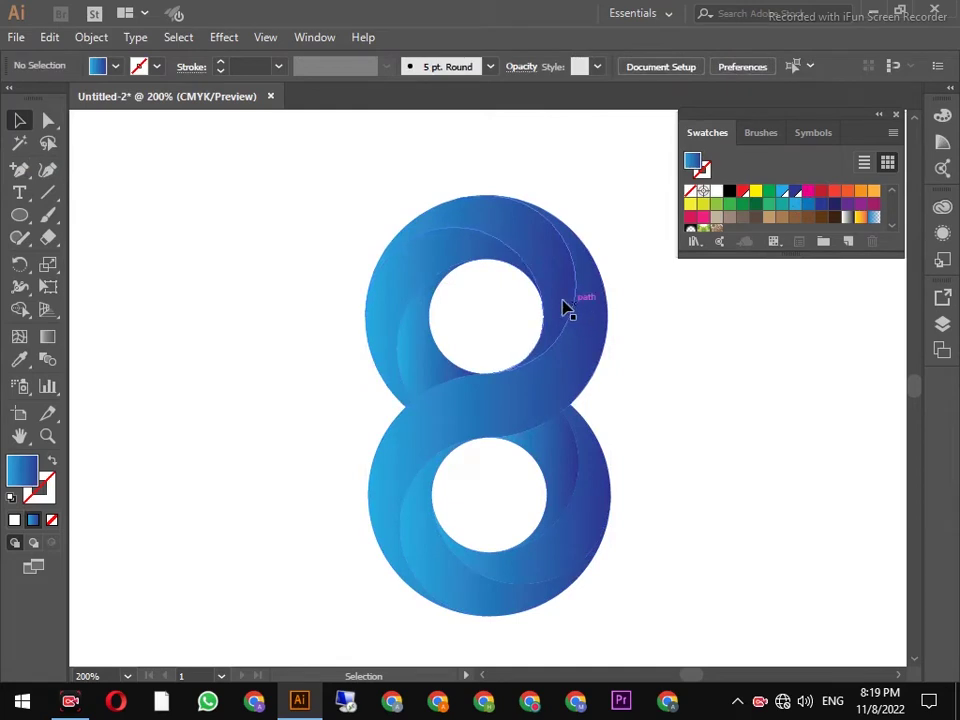
left_click(564, 311)
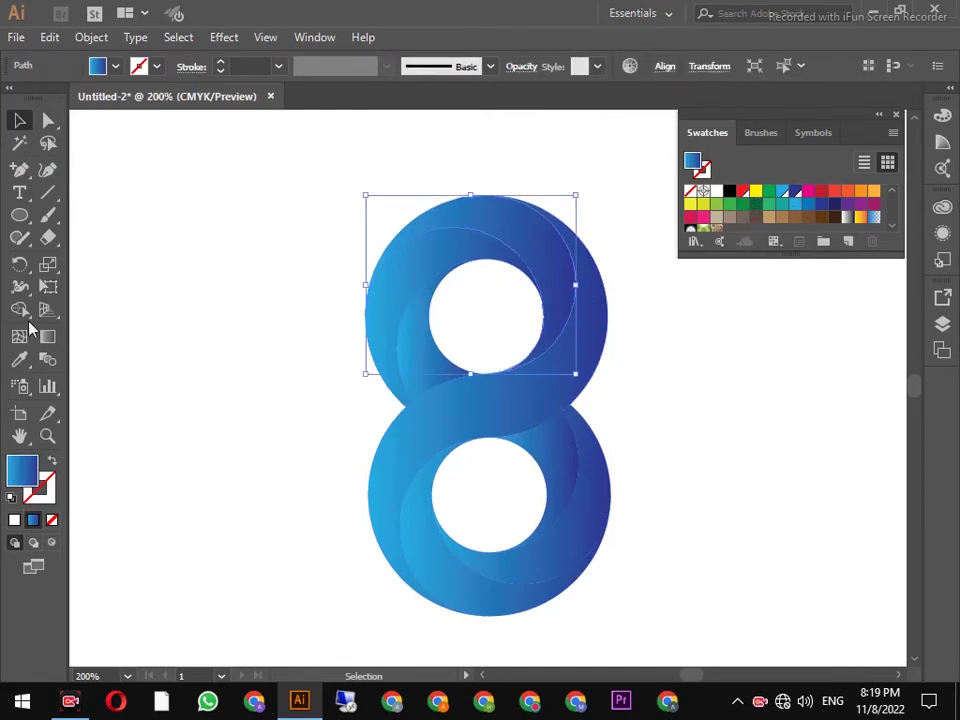
left_click(18, 361)
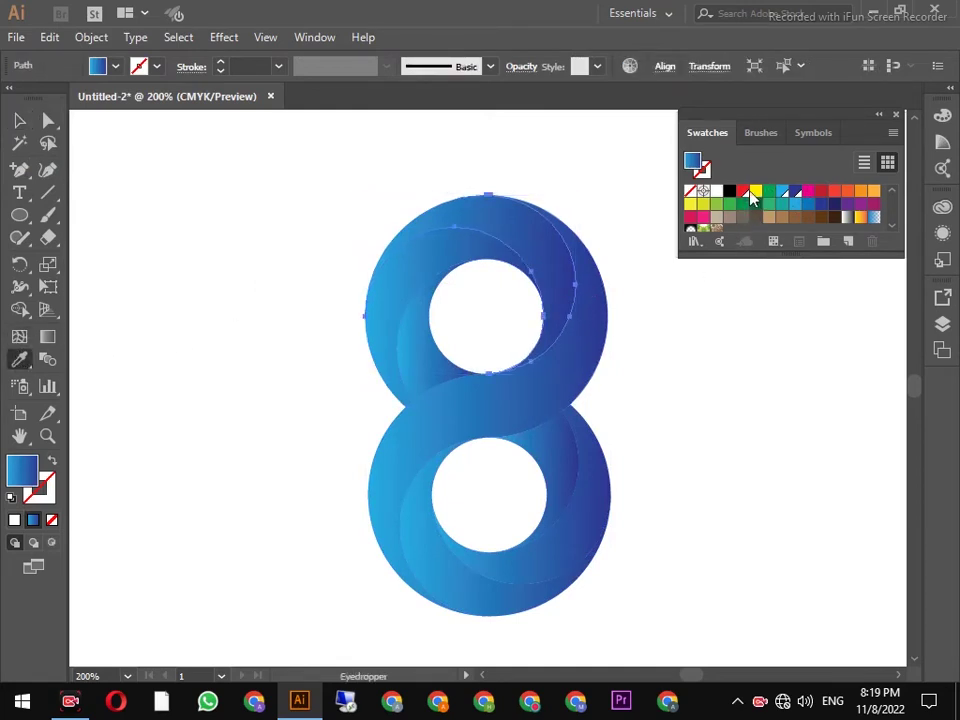
- Fill the upper-loop crescent with CMYK Red
left_click(741, 190)
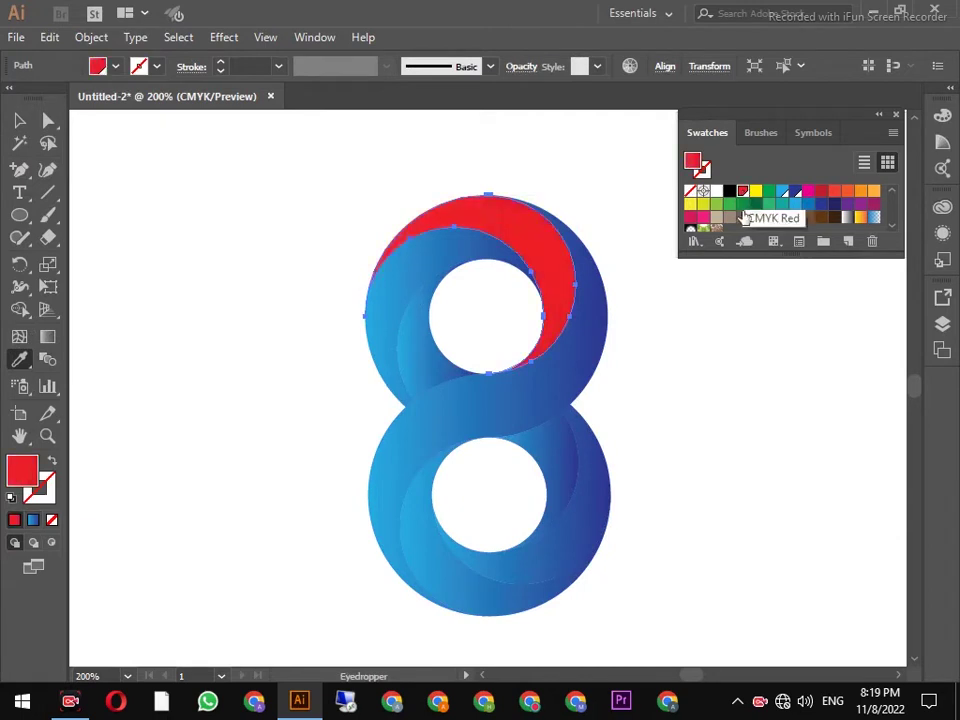
left_click(588, 345)
left_click(742, 191)
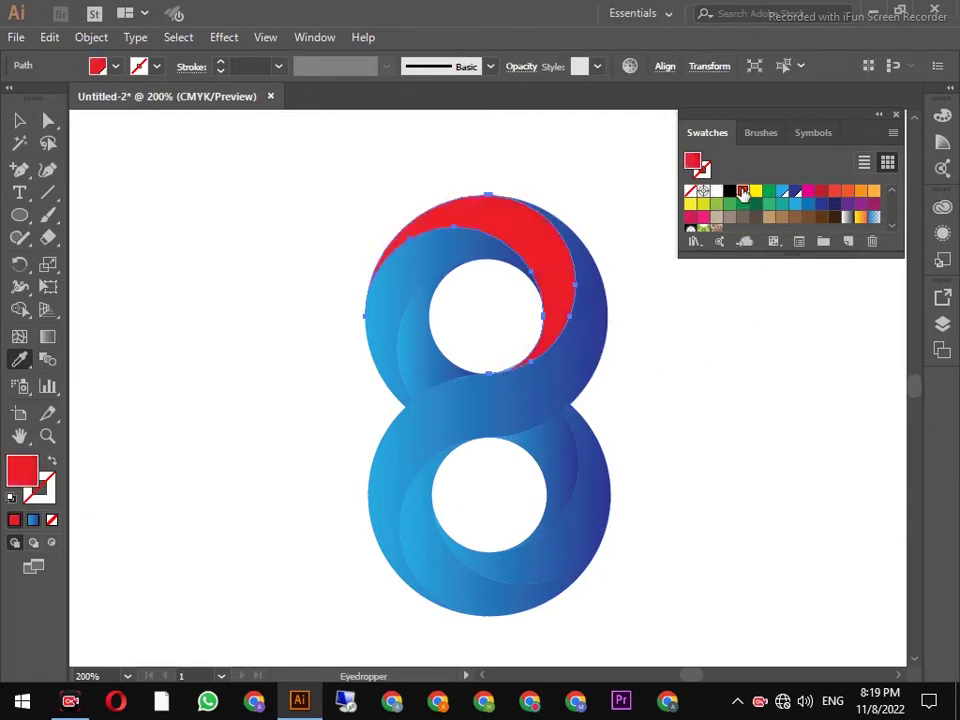
left_click(24, 120)
left_click(184, 259)
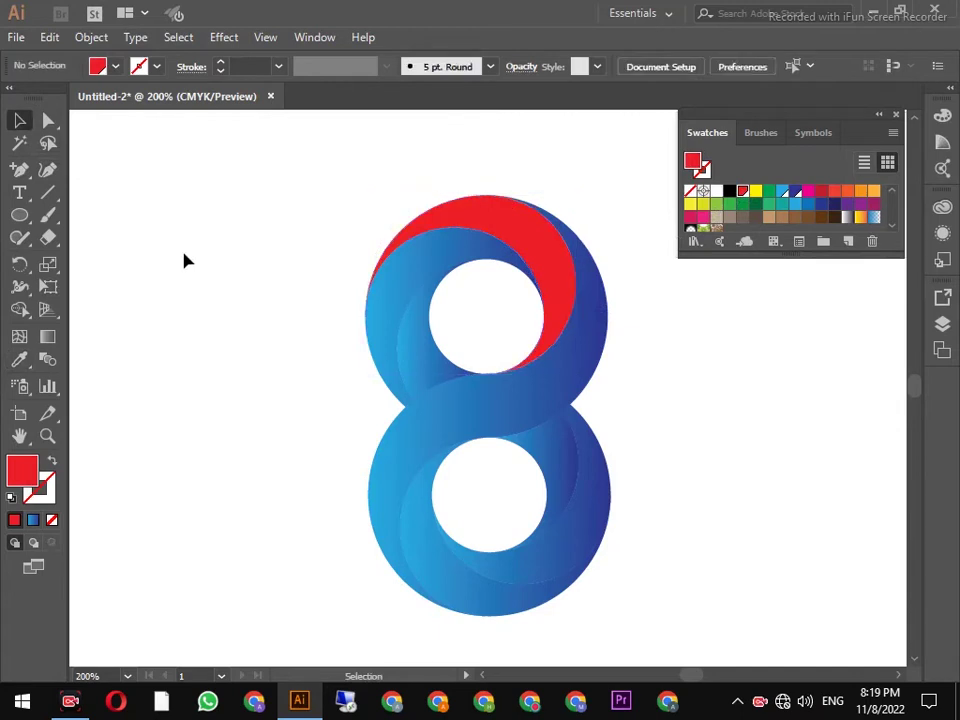
- Eyedropper the red fill onto the lower loop's outer crescent
double_click(430, 522)
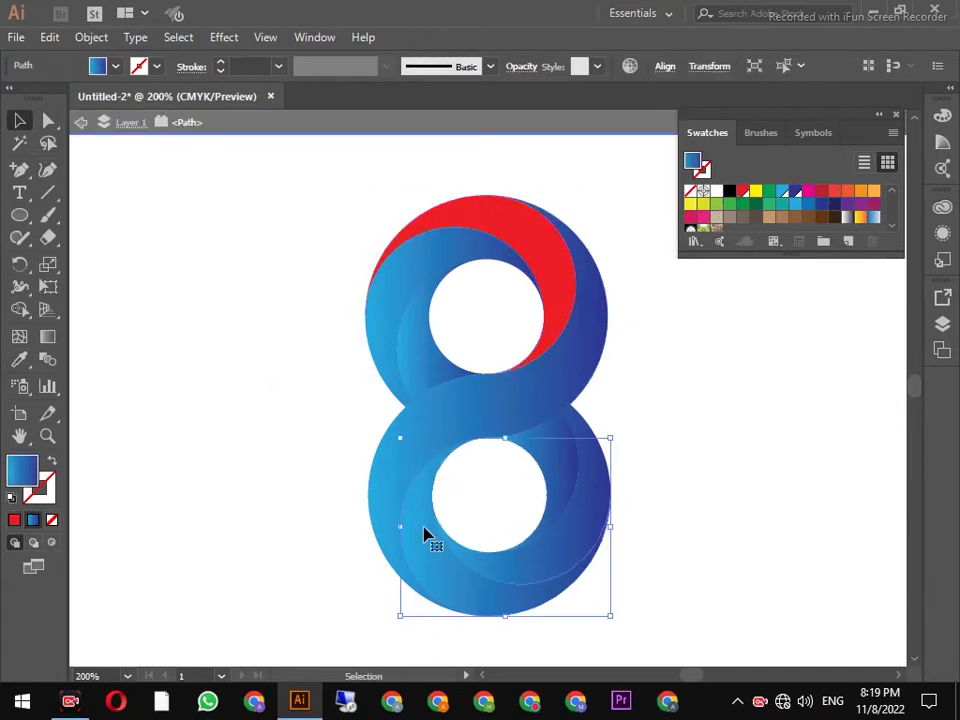
left_click(700, 434)
double_click(700, 434)
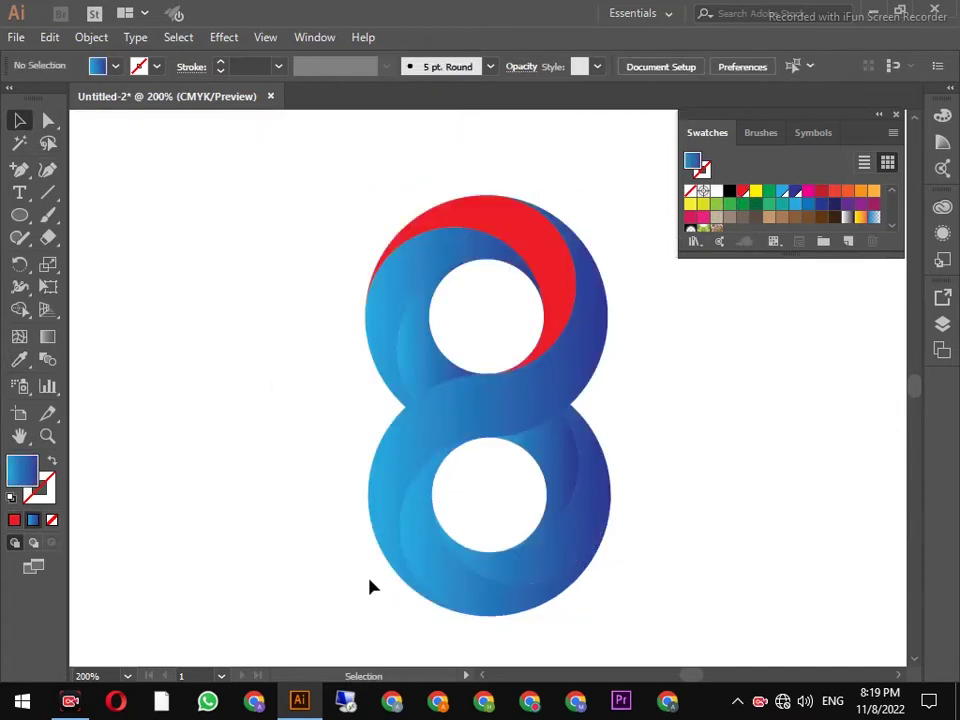
left_click(430, 572)
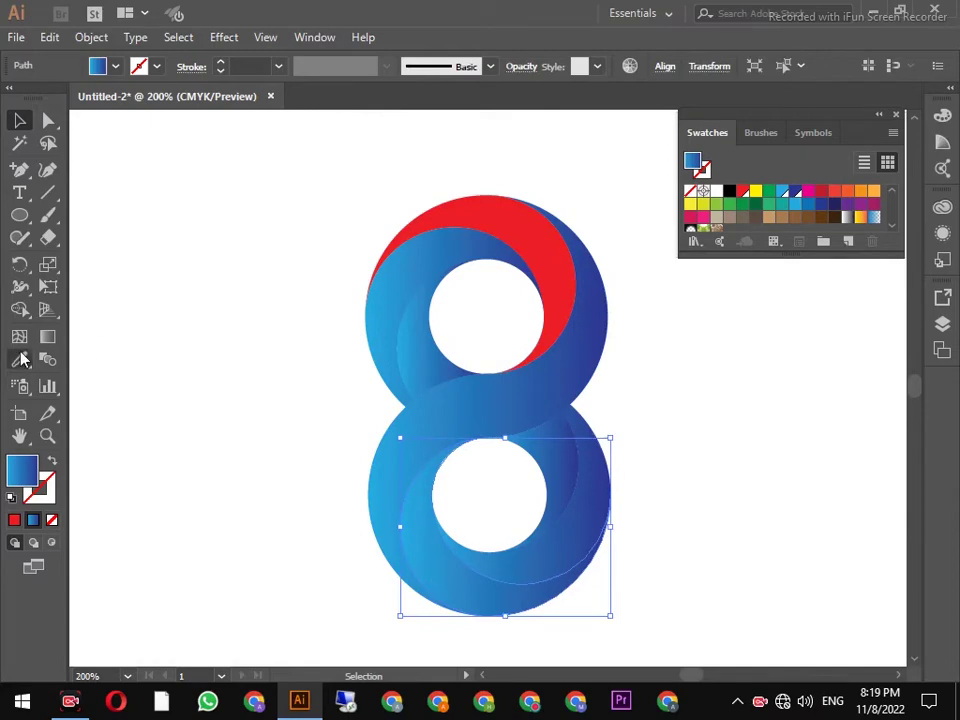
double_click(19, 359)
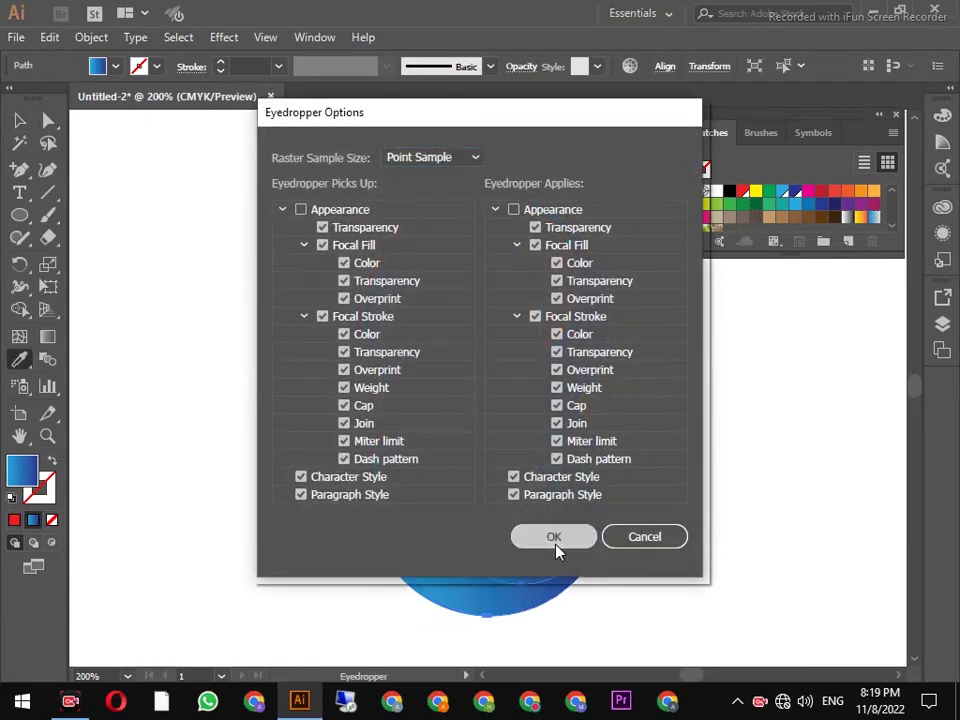
left_click(554, 540)
left_click(742, 190)
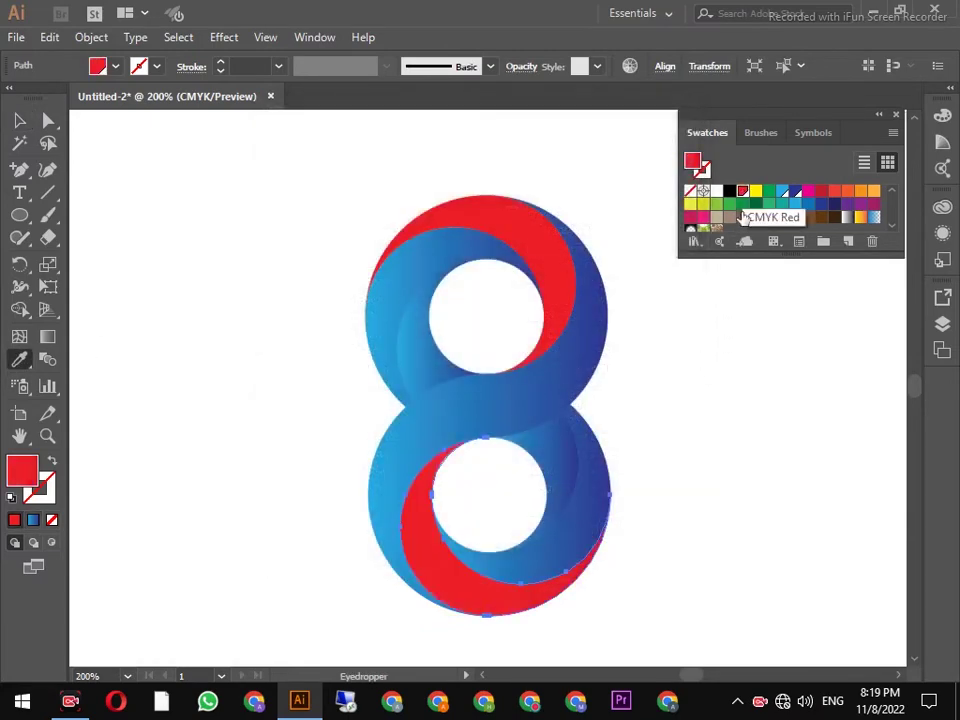
- Deselect the artwork and select the upper loop's inner crescent
key("v")
key("ctrl+shift+a")
left_click(428, 352)
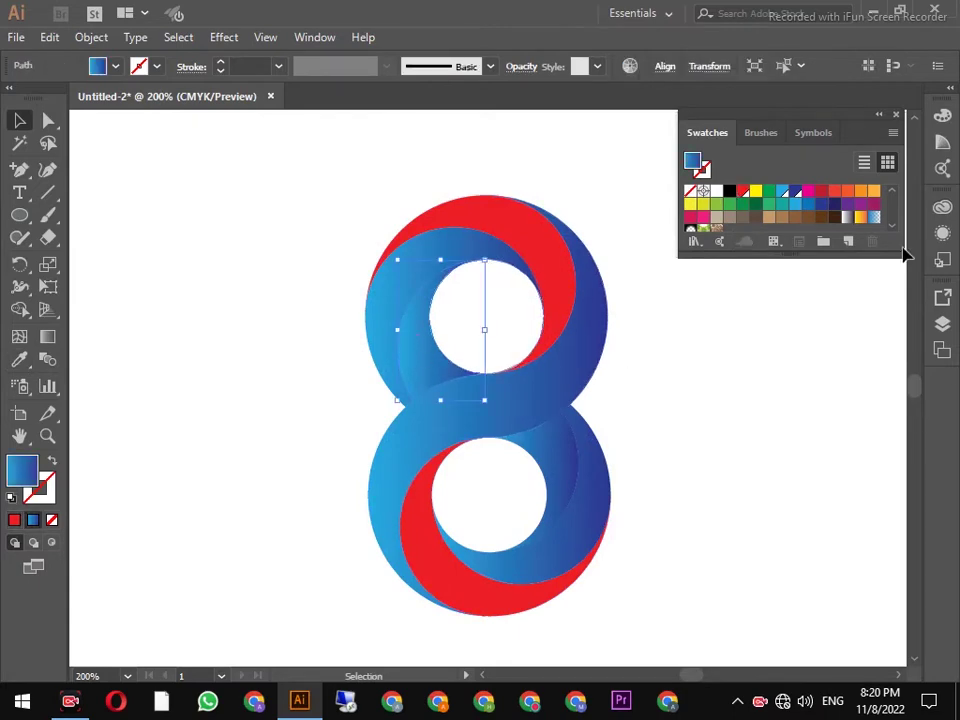
- Fill the inner crescents of both loops with the orange swatch
double_click(844, 193)
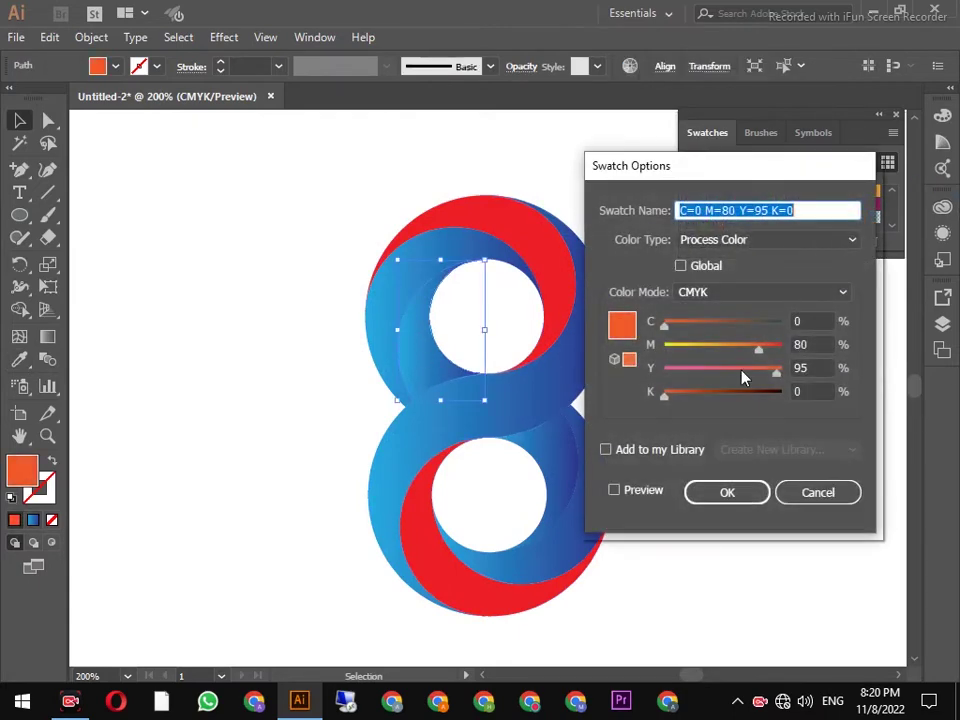
left_click(727, 495)
left_click(732, 499)
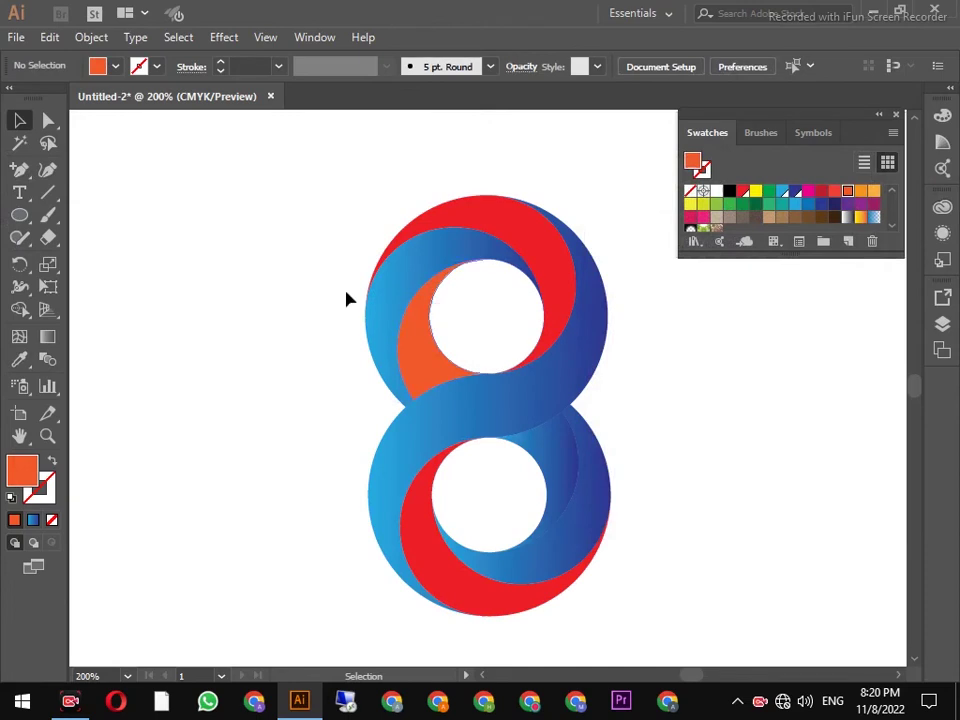
left_click(397, 318)
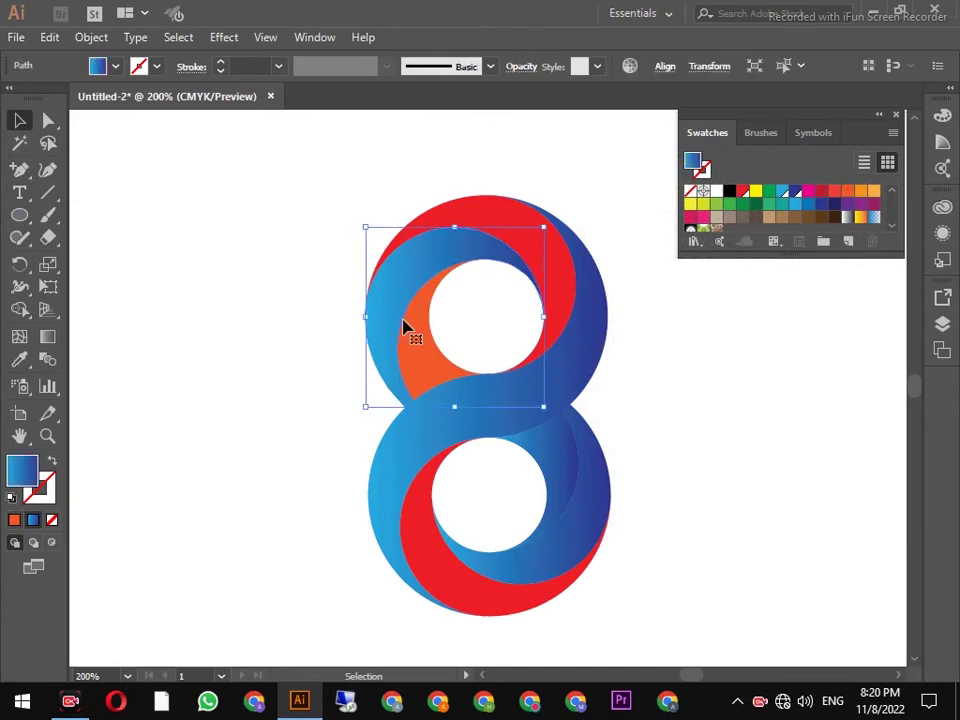
left_click(692, 355)
left_click(549, 493)
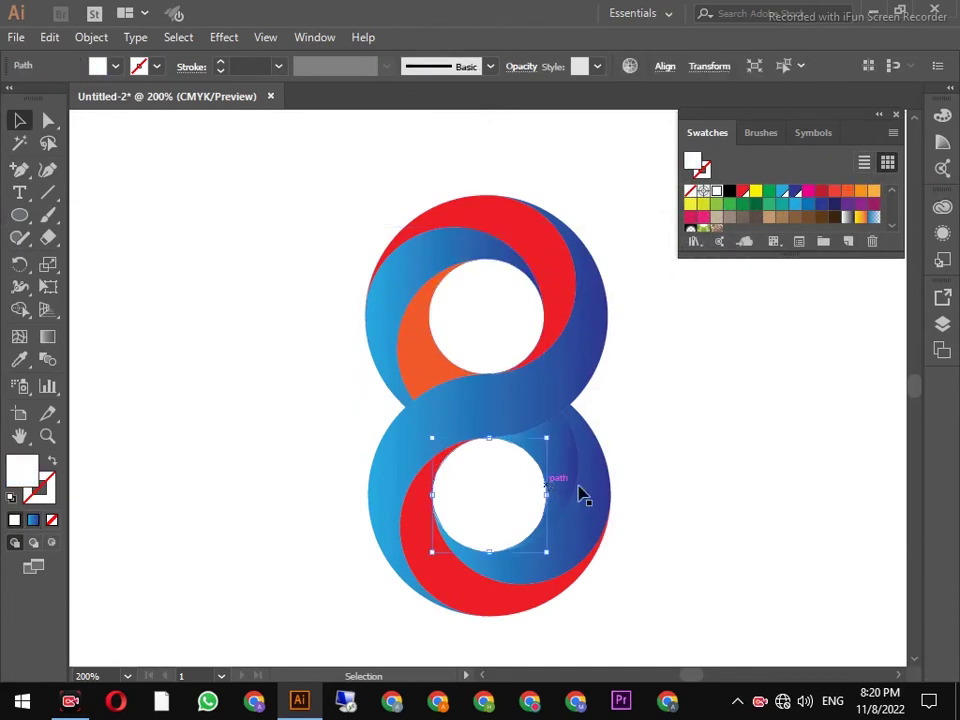
left_click(568, 465)
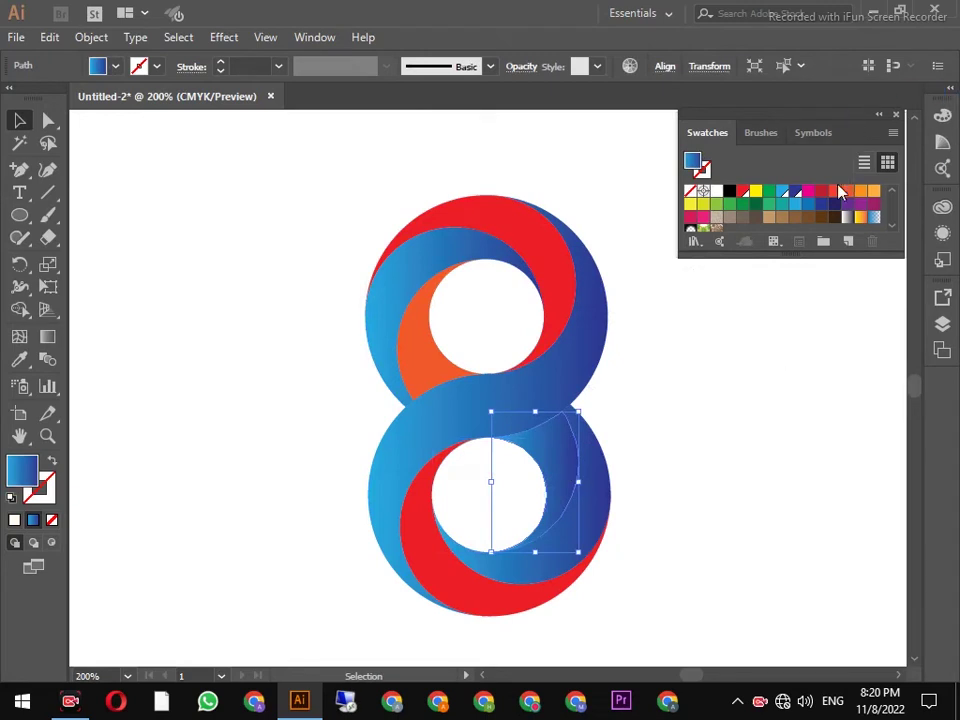
left_click(848, 192)
left_click(790, 320)
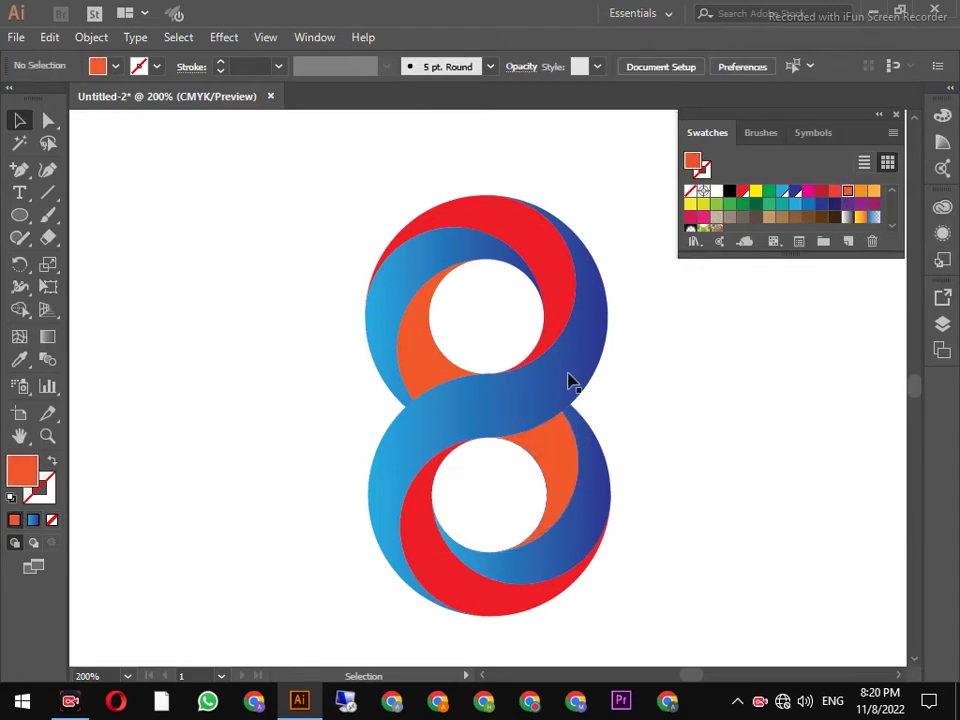
- Fill the upper-left and lower-right arcs green, then select the whole figure-8
left_click(403, 298)
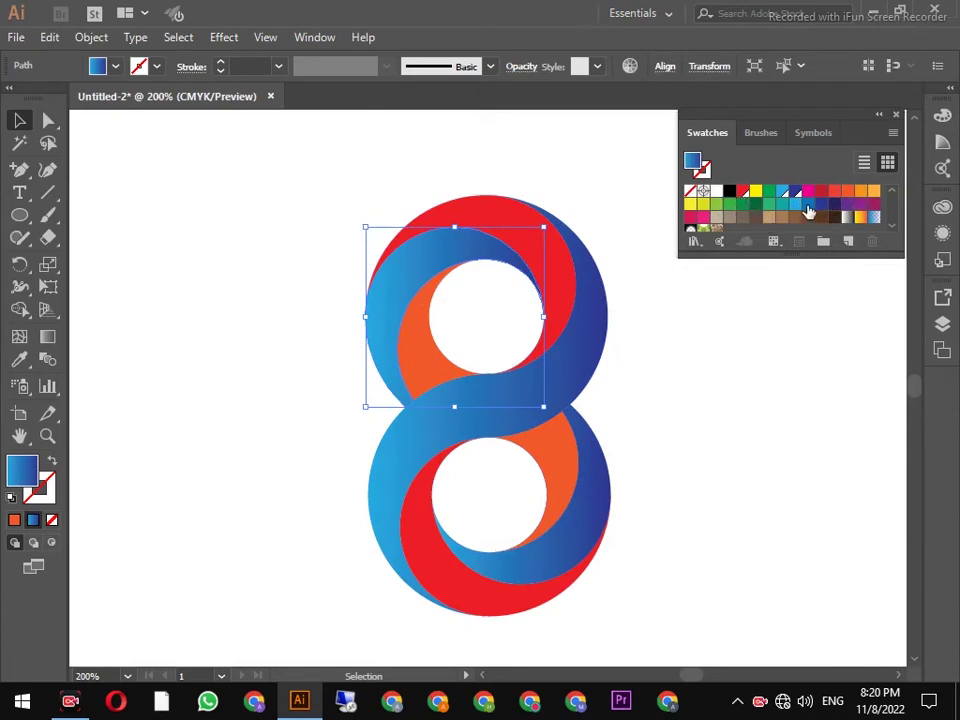
left_click(772, 207)
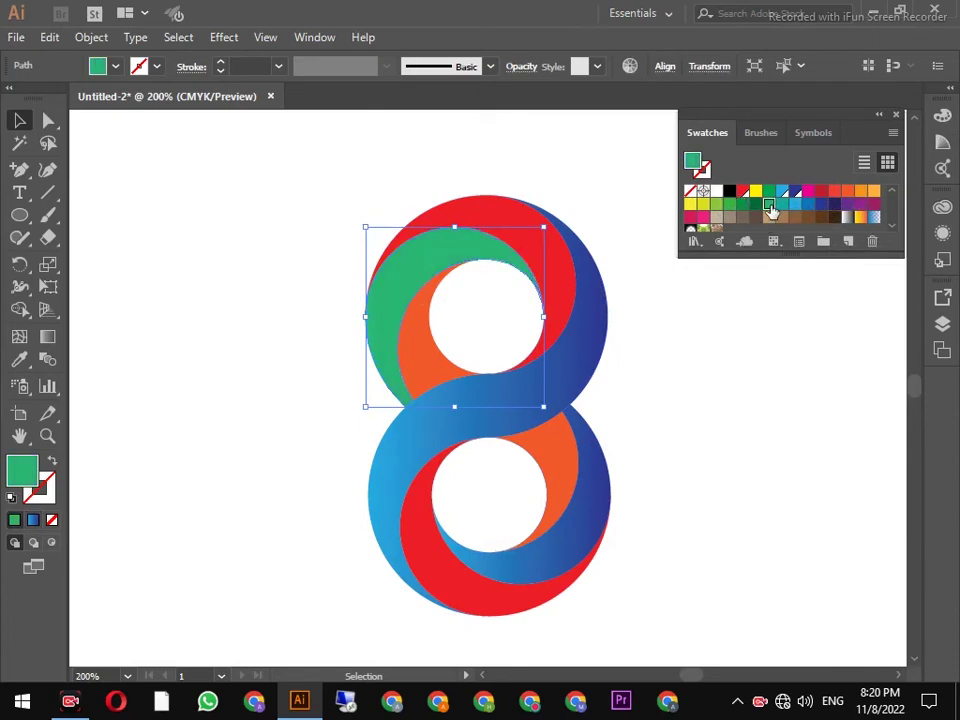
left_click(701, 418)
left_click(530, 570)
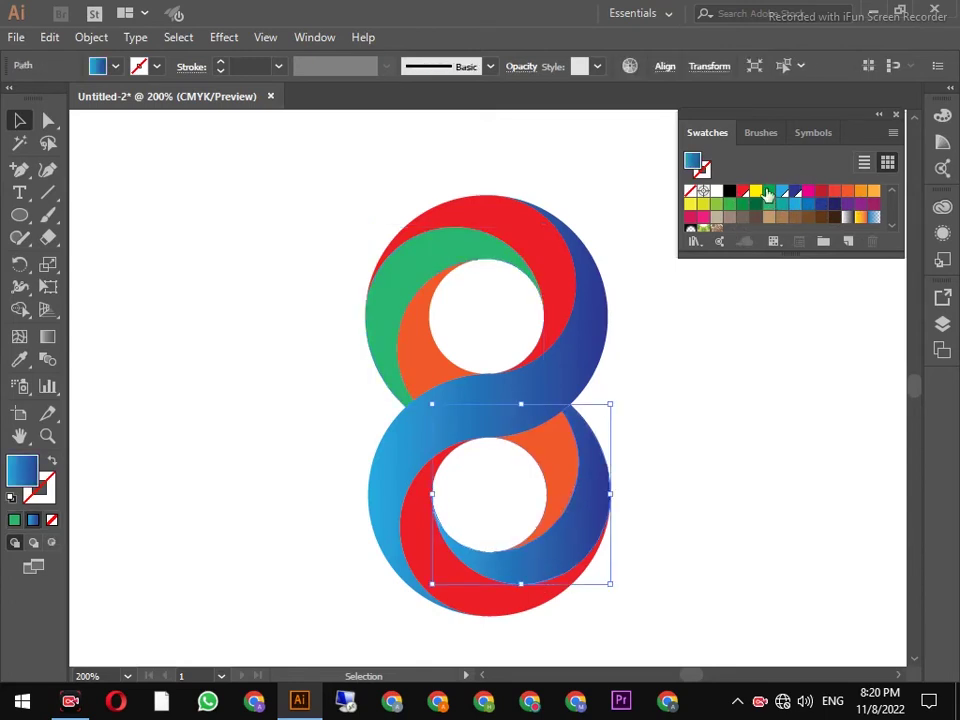
left_click(744, 208)
left_click(700, 404)
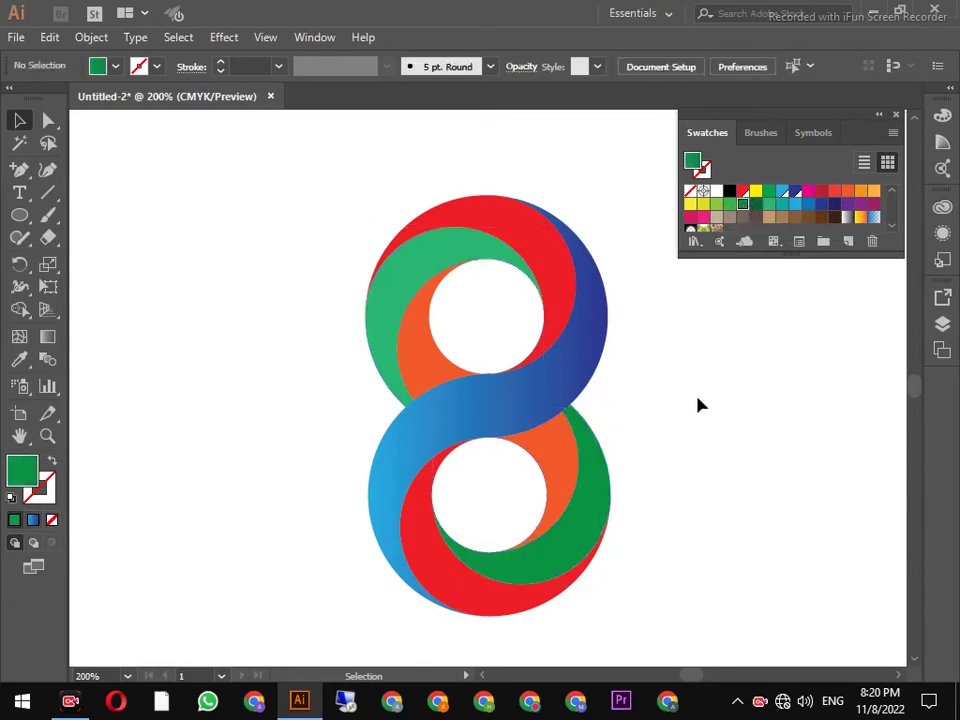
left_click_drag(650, 188, 364, 441)
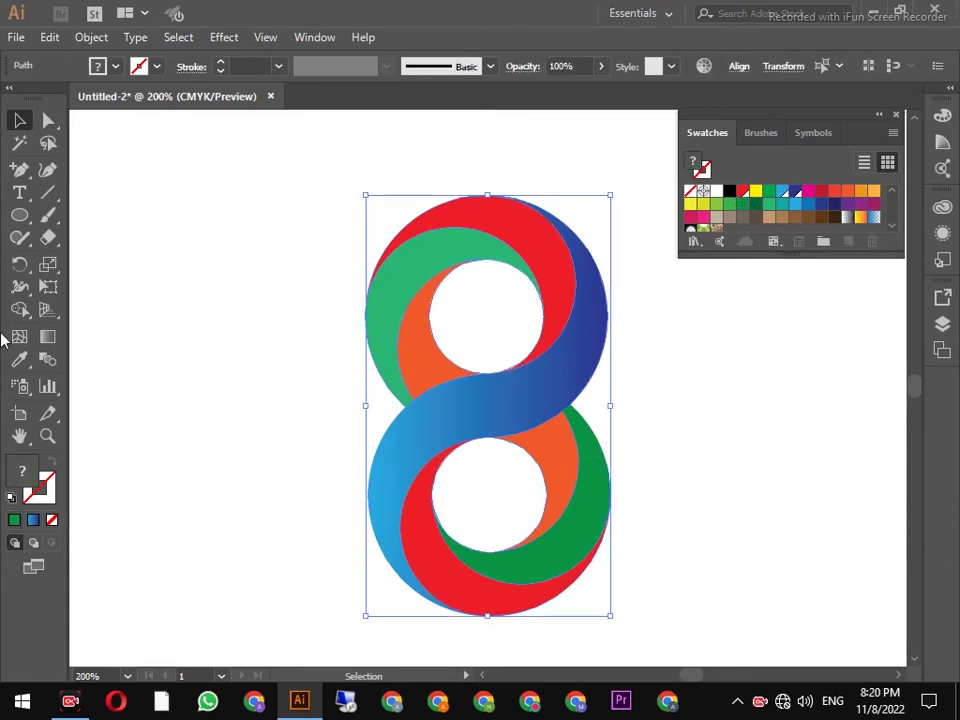
left_click(692, 306)
left_click(410, 268)
left_click(306, 266)
left_click_drag(413, 263, 235, 262)
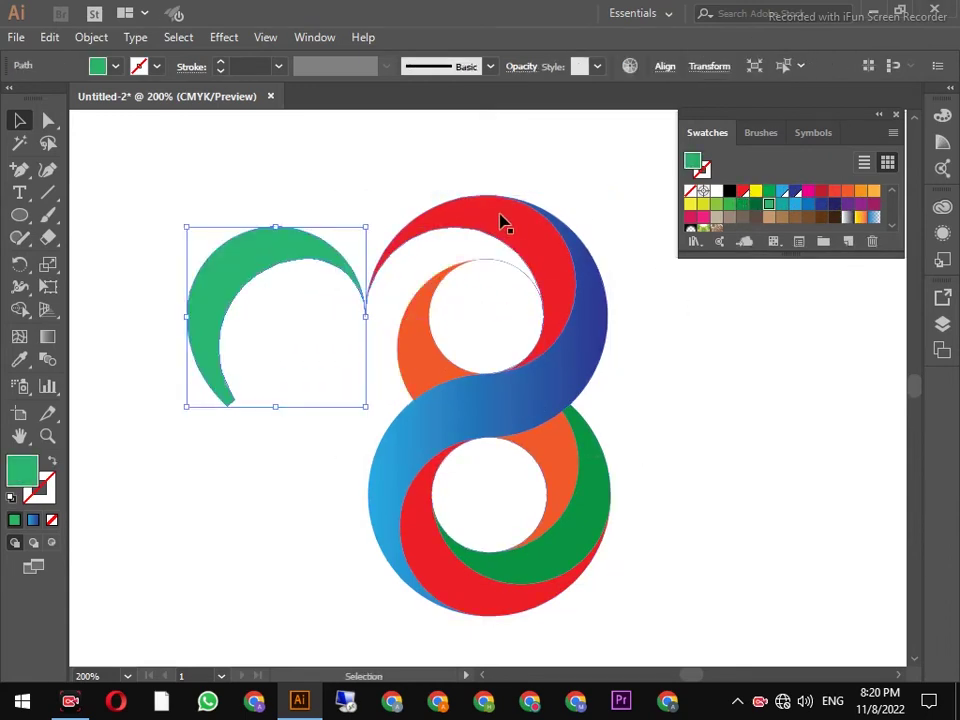
left_click_drag(501, 219, 497, 157)
left_click_drag(604, 373, 700, 430)
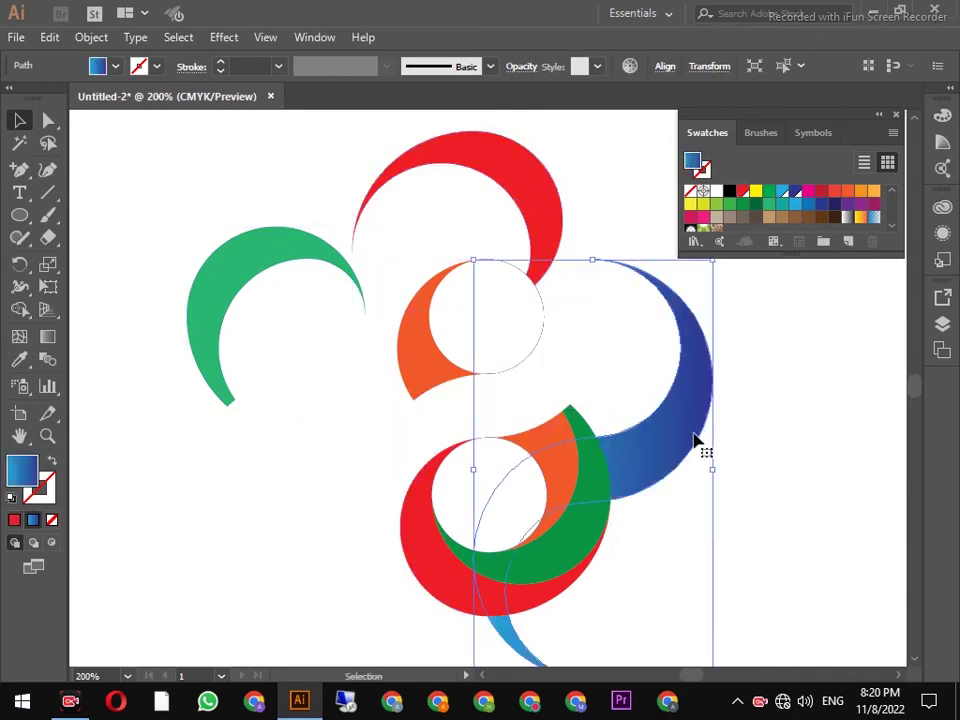
left_click_drag(572, 502, 326, 489)
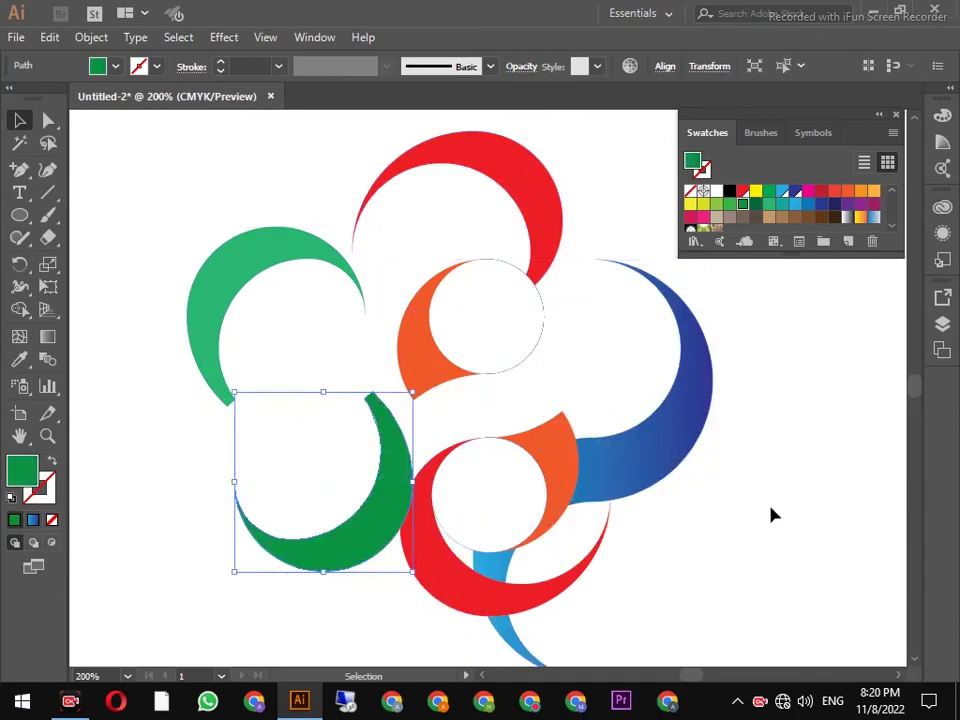
key("ctrl+z")
key("ctrl+z")
key("ctrl+z")
key("ctrl+z")
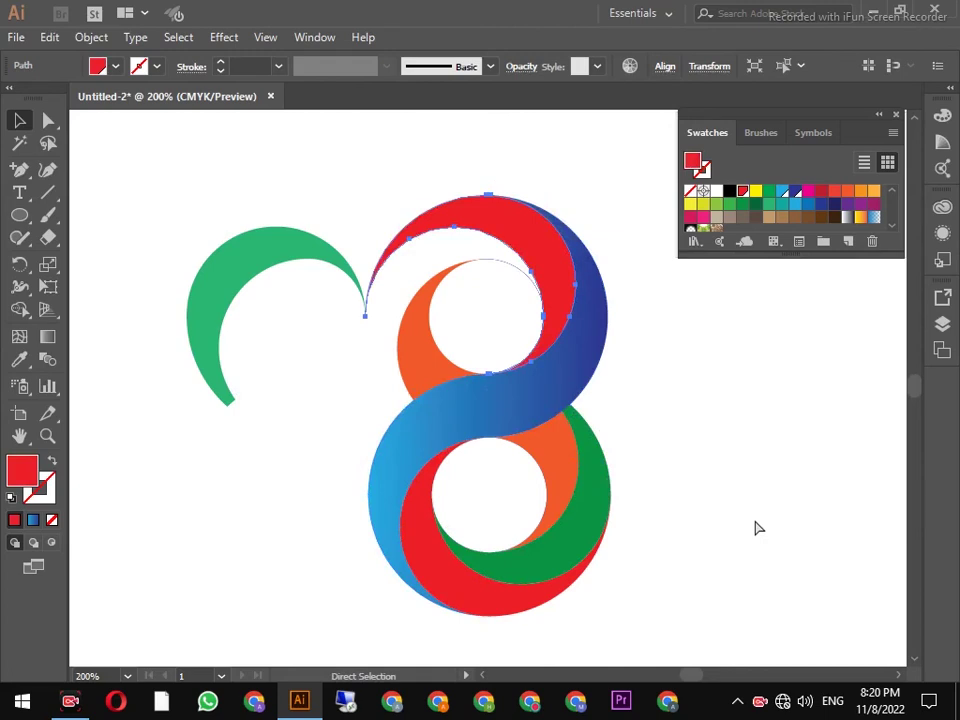
key("ctrl+z")
key("v")
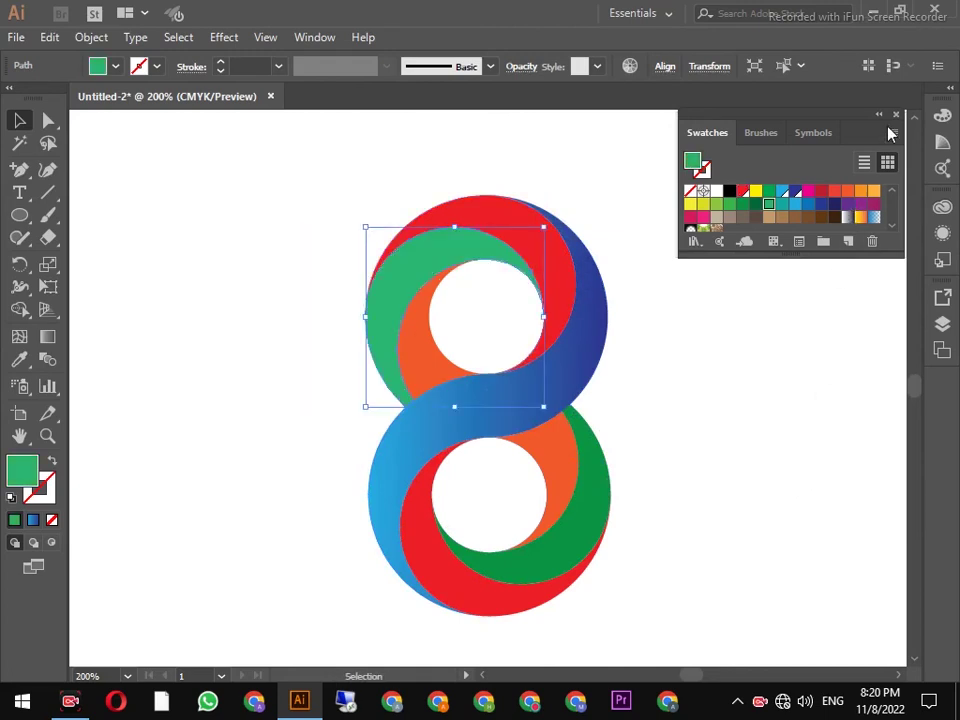
left_click(881, 115)
- Close the collapsed floating Swatches panel
scroll(850, 560, "down", 1)
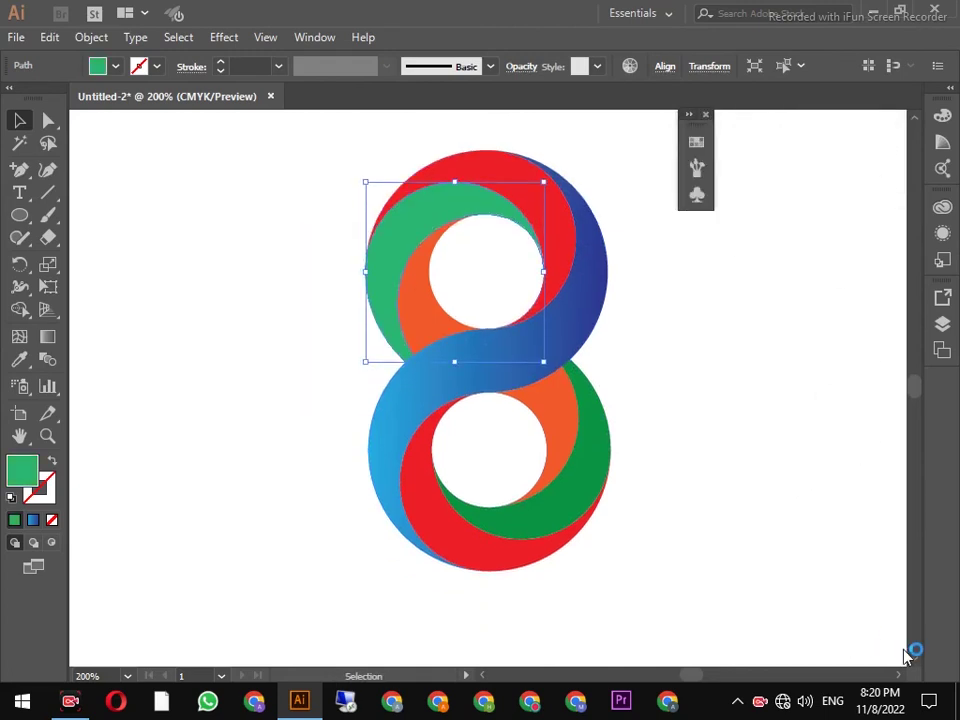
left_click(705, 114)
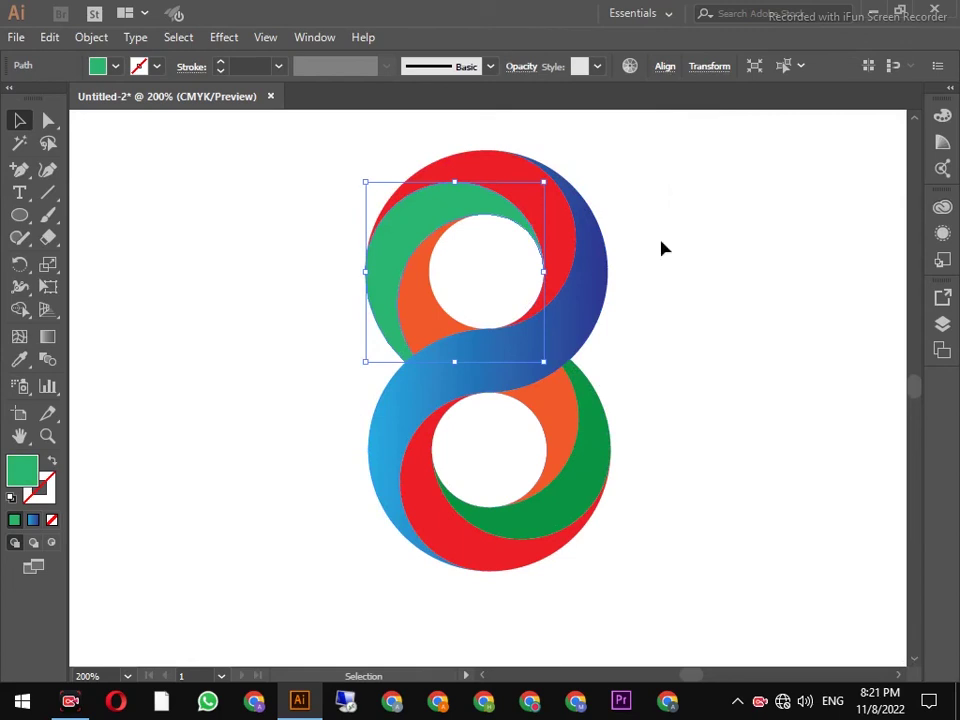
left_click(661, 248)
scroll(690, 250, "up", 1)
- Eyedropper the blue gradient onto the entire figure-8
left_click_drag(733, 175, 358, 602)
left_click(19, 359)
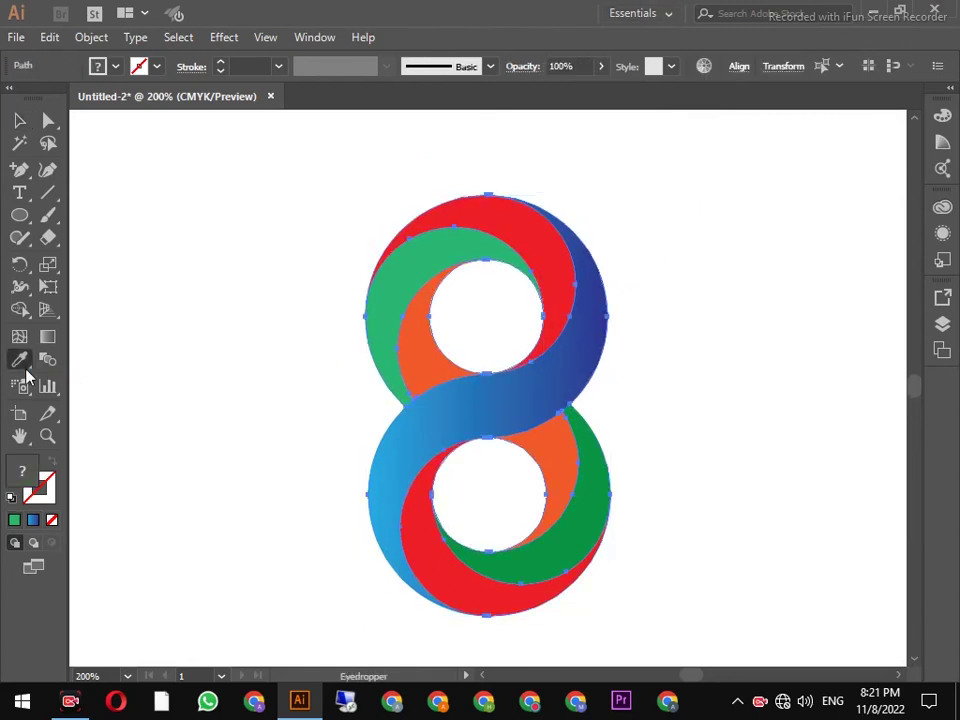
left_click(496, 407)
left_click(19, 120)
left_click(139, 186)
- Refill both inner circles with solid White and clear the selection
left_click(436, 307)
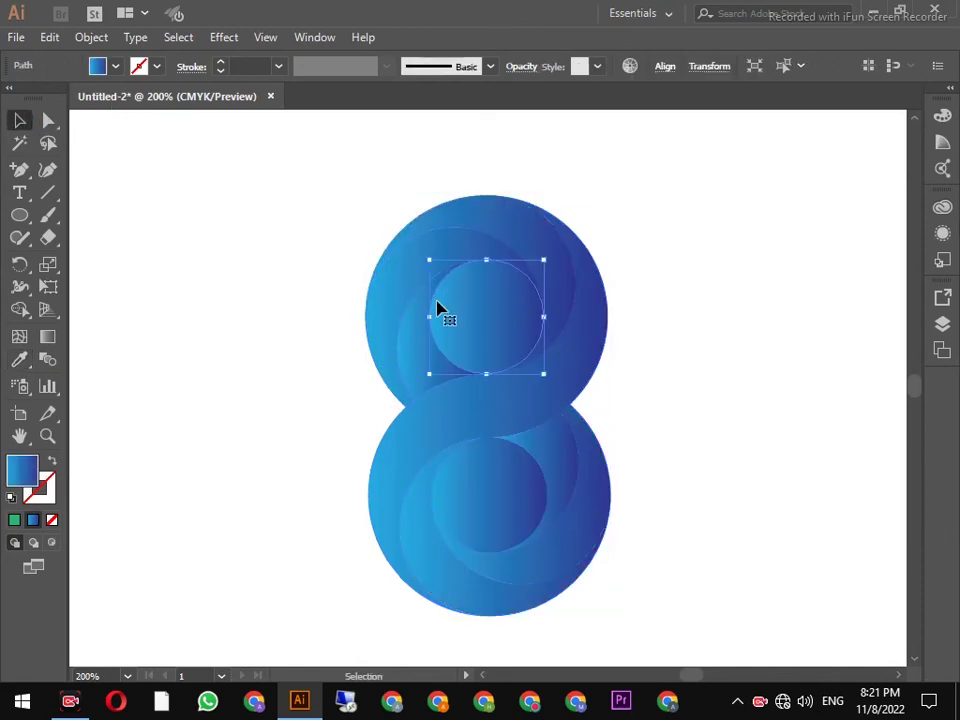
left_click(491, 465, "shift")
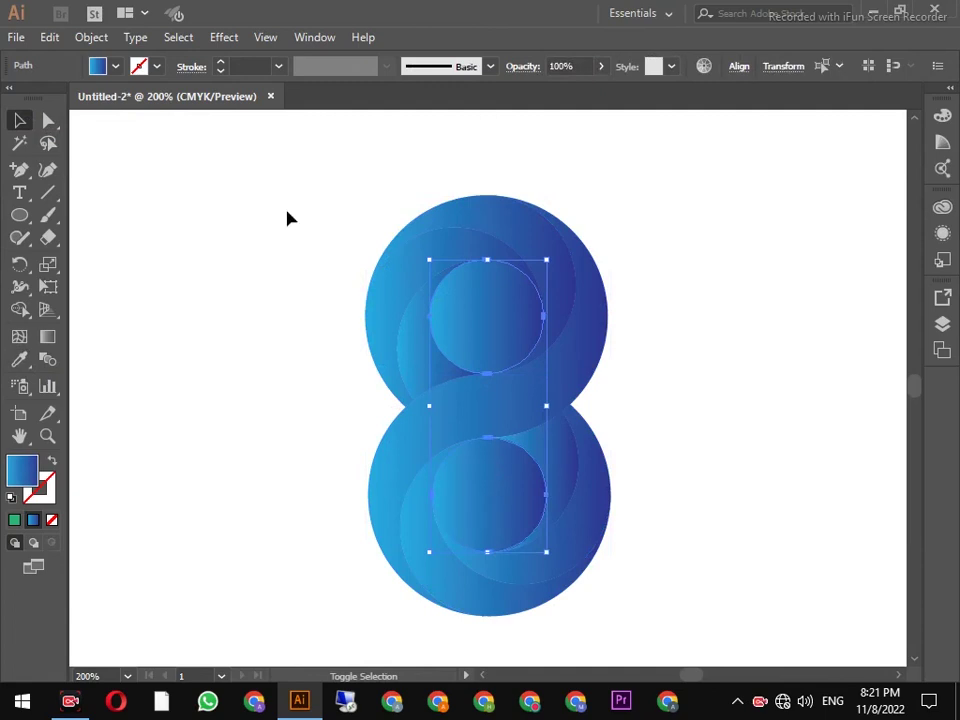
left_click(116, 68)
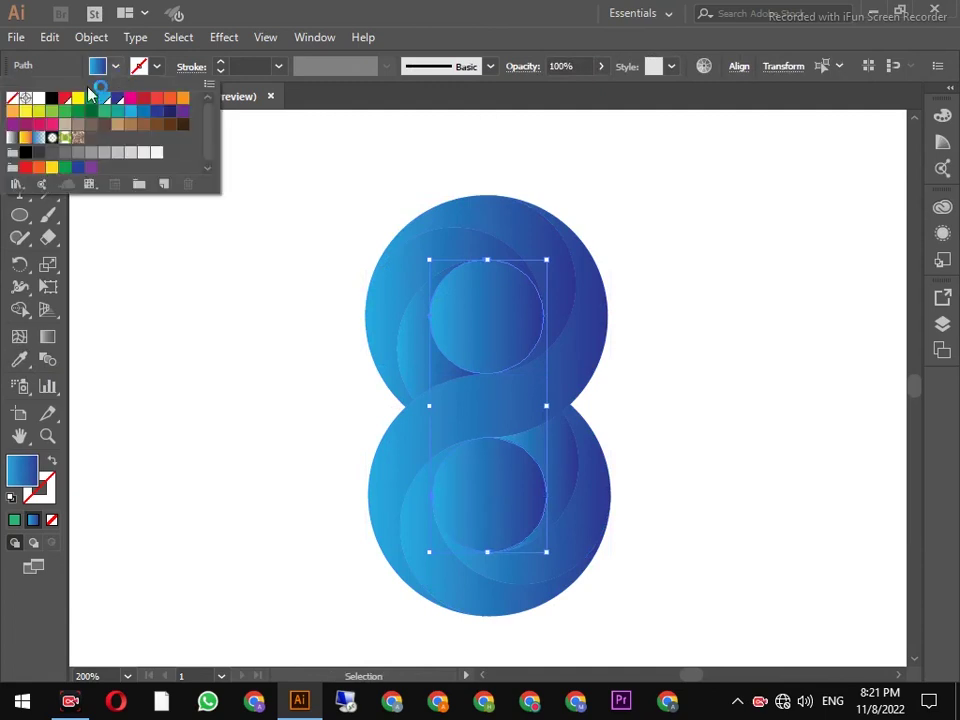
left_click(42, 104)
left_click(210, 225)
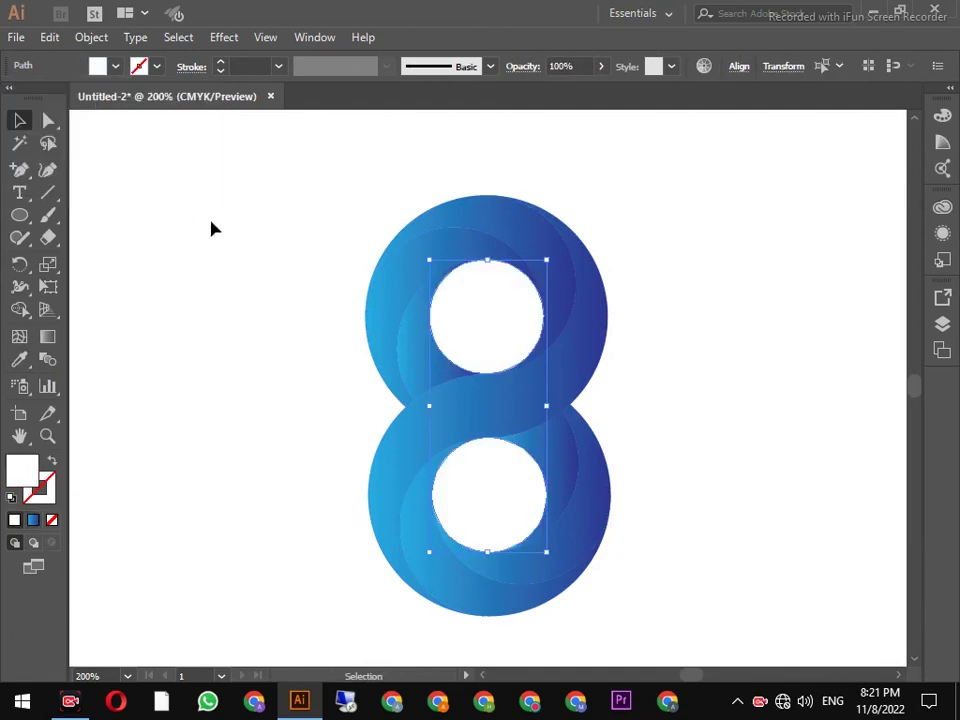
left_click(668, 301)
scroll(707, 270, "down", 1)
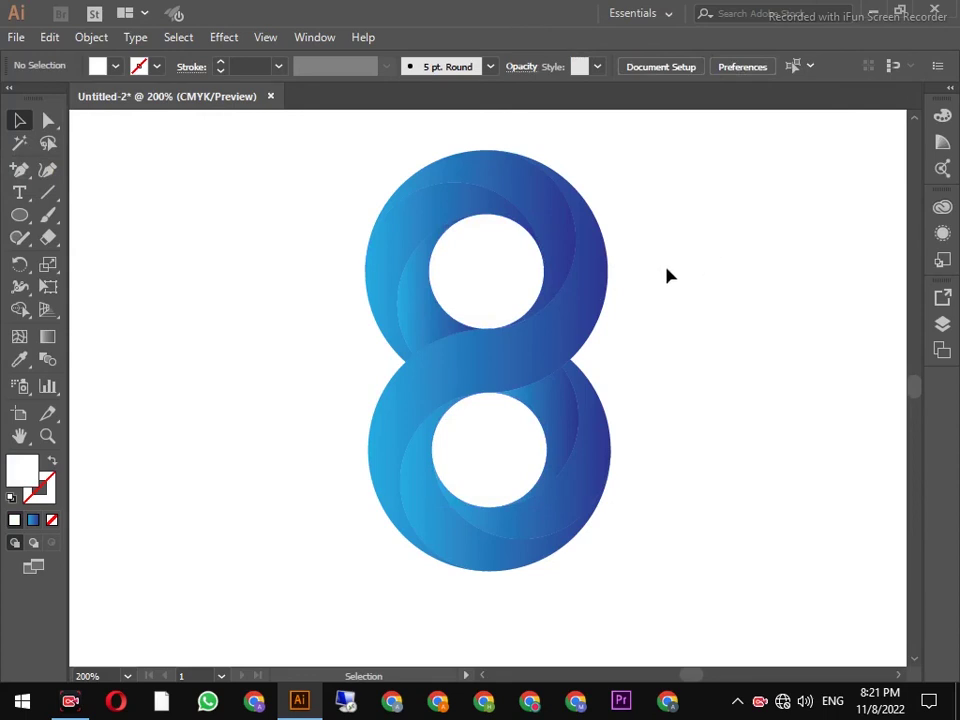
scroll(587, 347, "up", 1)
scroll(598, 318, "up", 1)
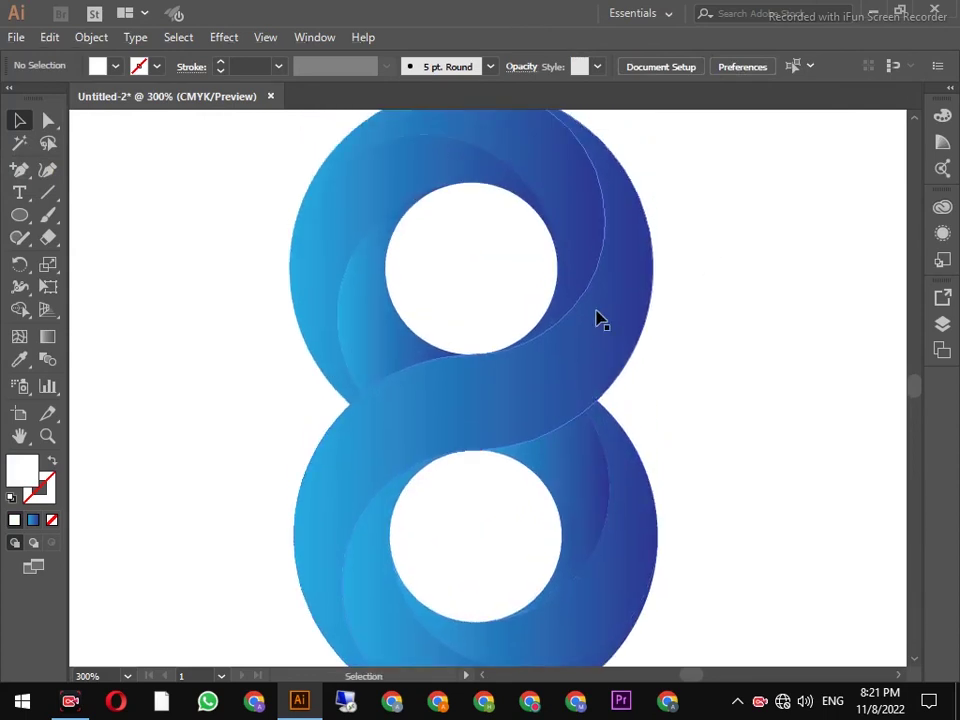
scroll(597, 318, "down", 1)
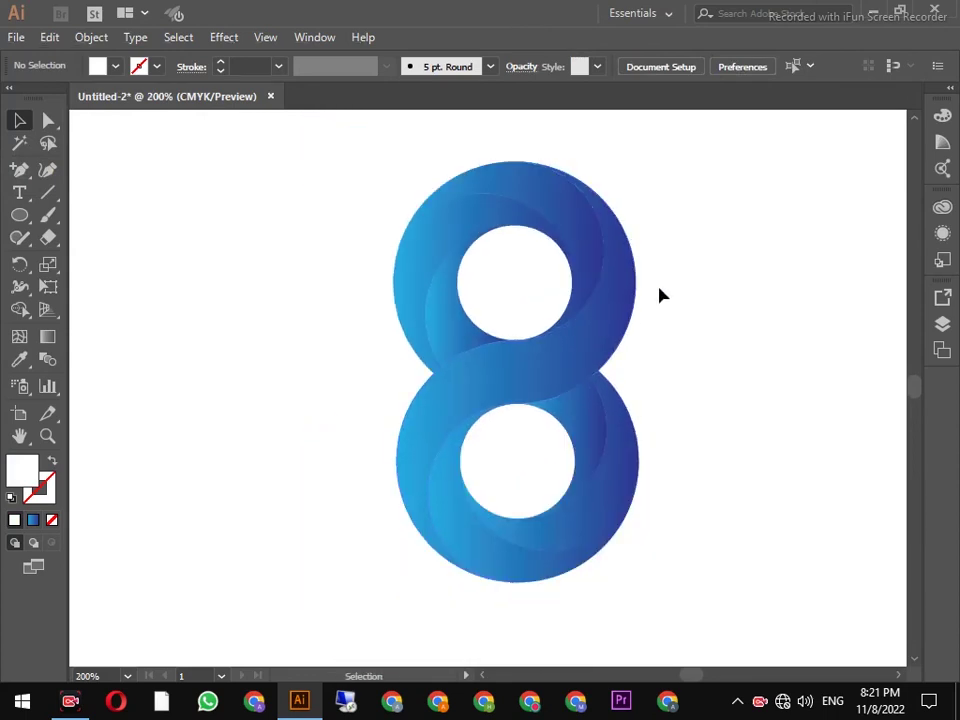